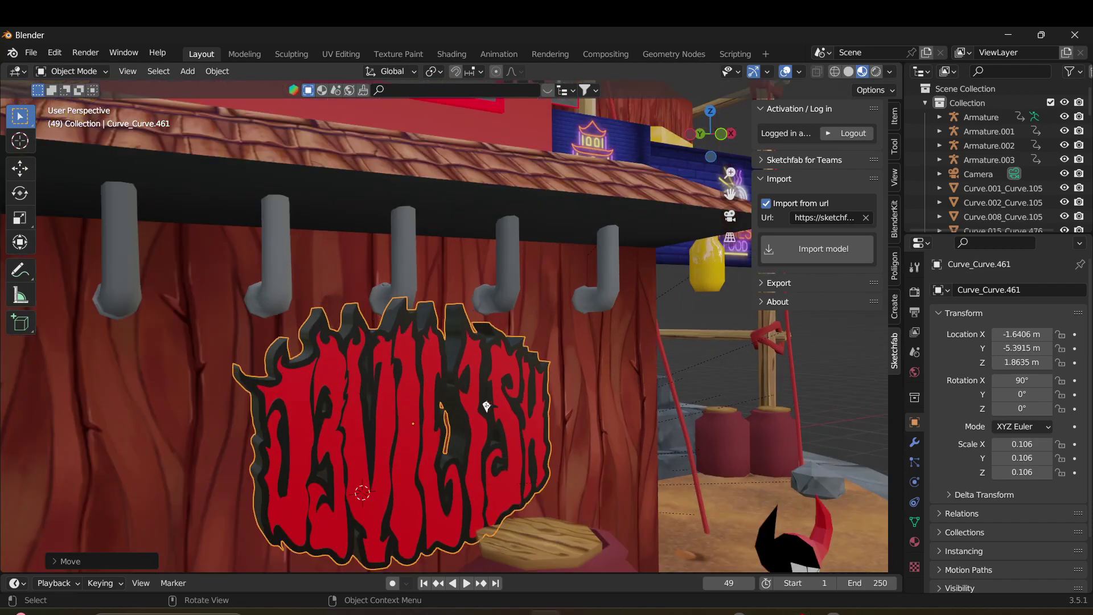
# Step: Scale the red-and-black wall logo down to 0.086 and move it about 0.21 m along Y against the wooden wall
pyautogui.press('s')
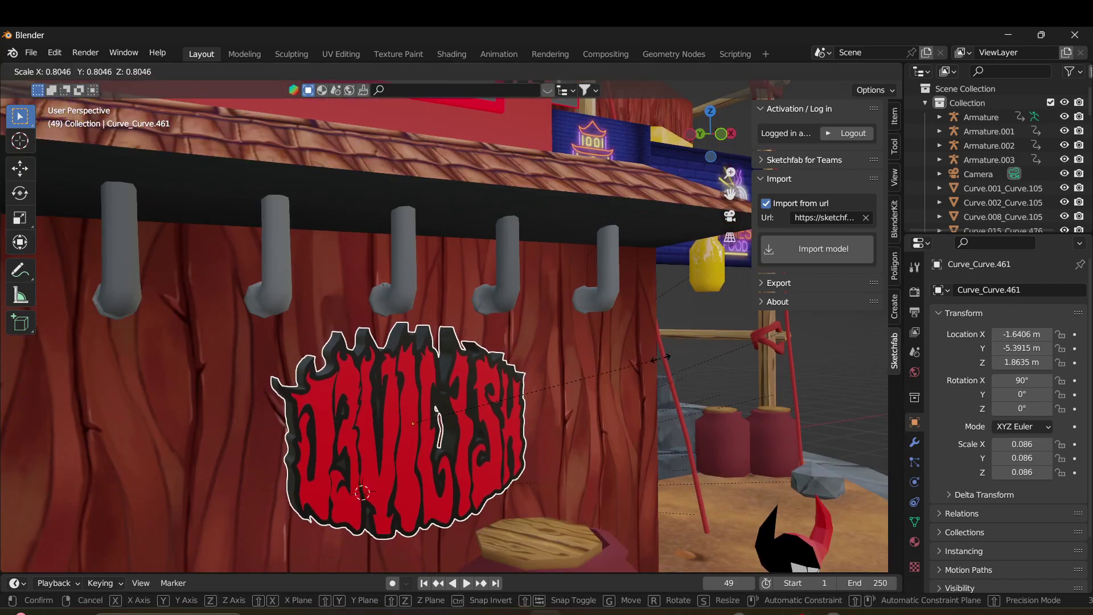
pyautogui.click(670, 374)
pyautogui.moveTo(670, 374); pyautogui.dragTo(274, 383, button='middle')
pyautogui.scroll(-1, 241, 447)
pyautogui.moveTo(241, 446); pyautogui.dragTo(391, 390, button='middle')
pyautogui.scroll(1, 333, 387)
pyautogui.press('g')
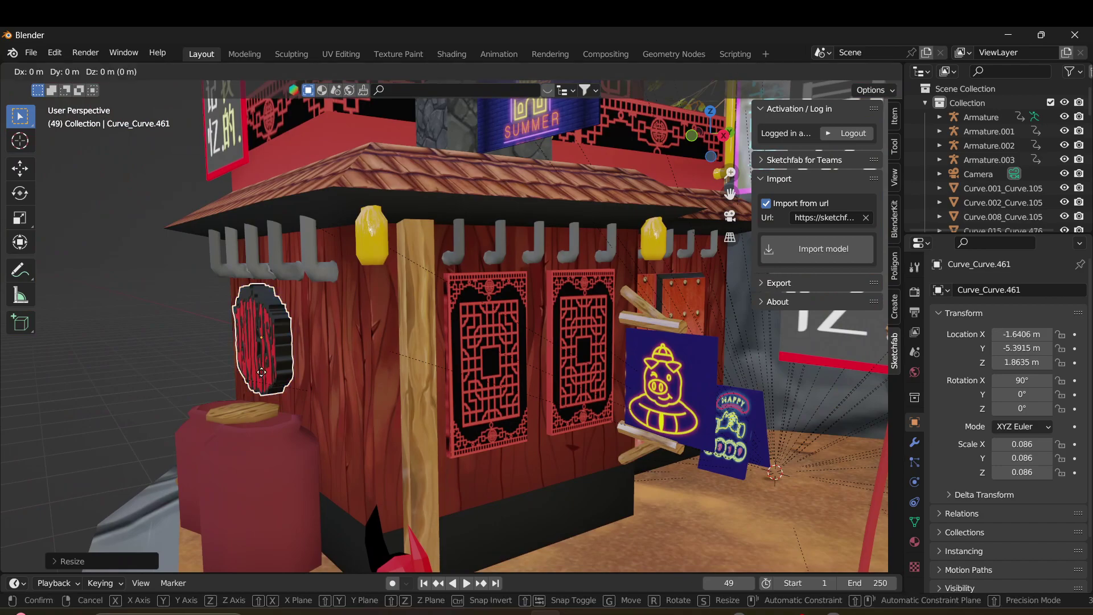
pyautogui.press('y')
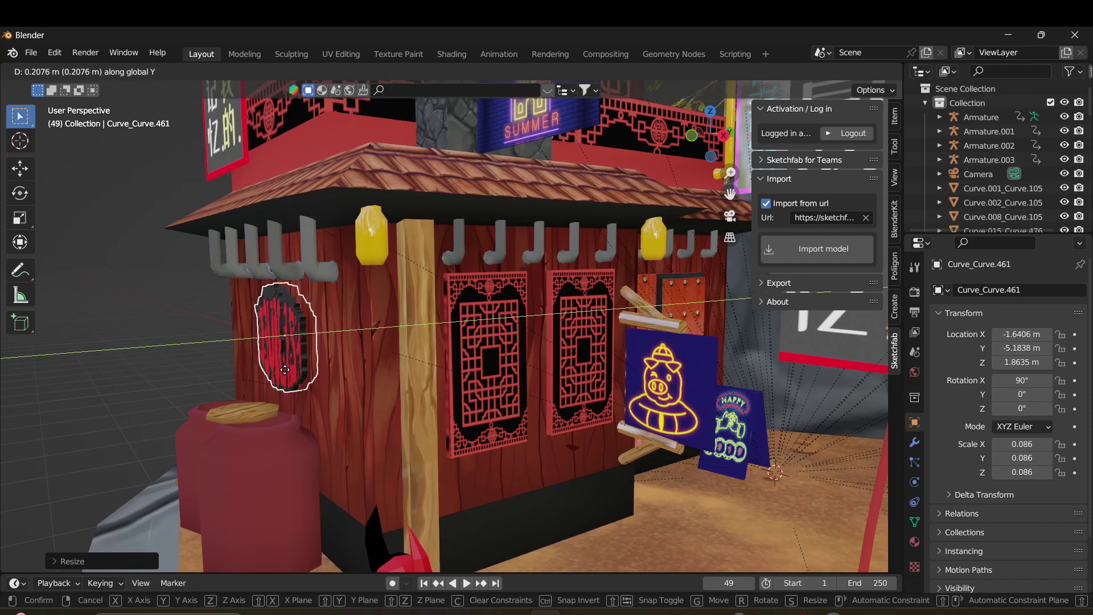
pyautogui.click(285, 370)
# Step: Frame the building front, wall logo and horned character from a low front angle and align the existing camera to this view
pyautogui.moveTo(205, 364); pyautogui.dragTo(393, 350, button='middle')
pyautogui.moveTo(615, 378); pyautogui.dragTo(431, 336, button='middle')
pyautogui.scroll(-2, 438, 349)
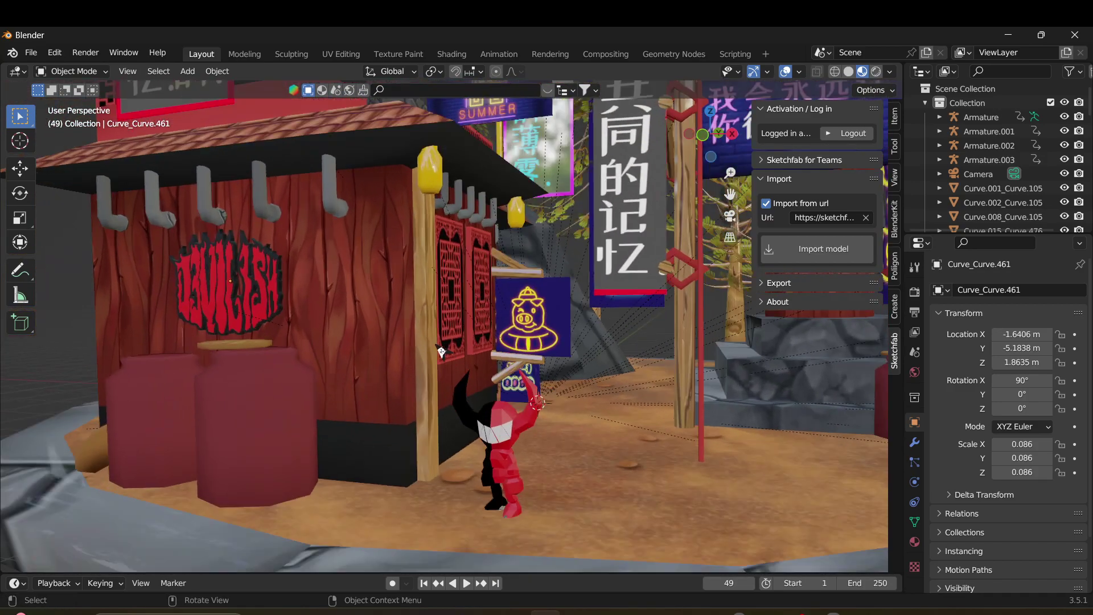
pyautogui.scroll(1, 497, 397)
pyautogui.moveTo(497, 397); pyautogui.dragTo(555, 387, button='middle')
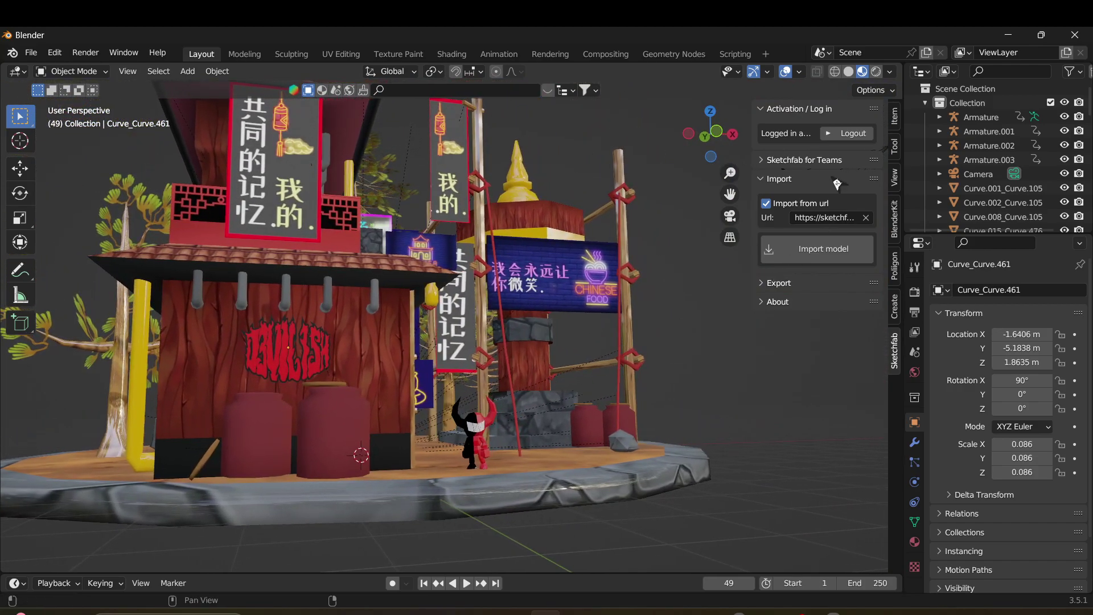
pyautogui.click(894, 183)
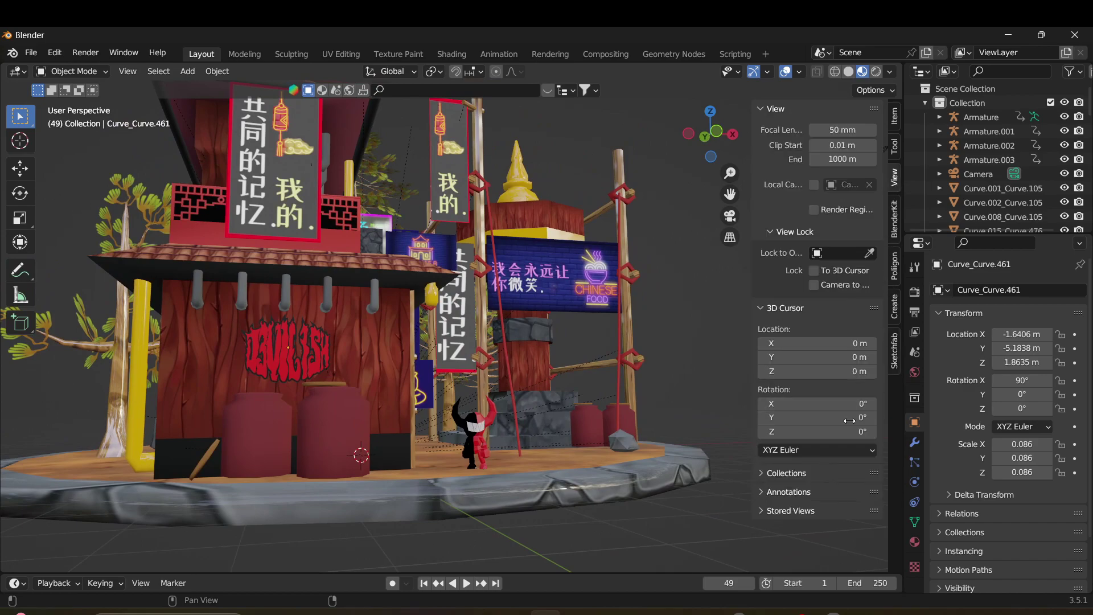
pyautogui.click(769, 514)
pyautogui.scroll(-3, 783, 515)
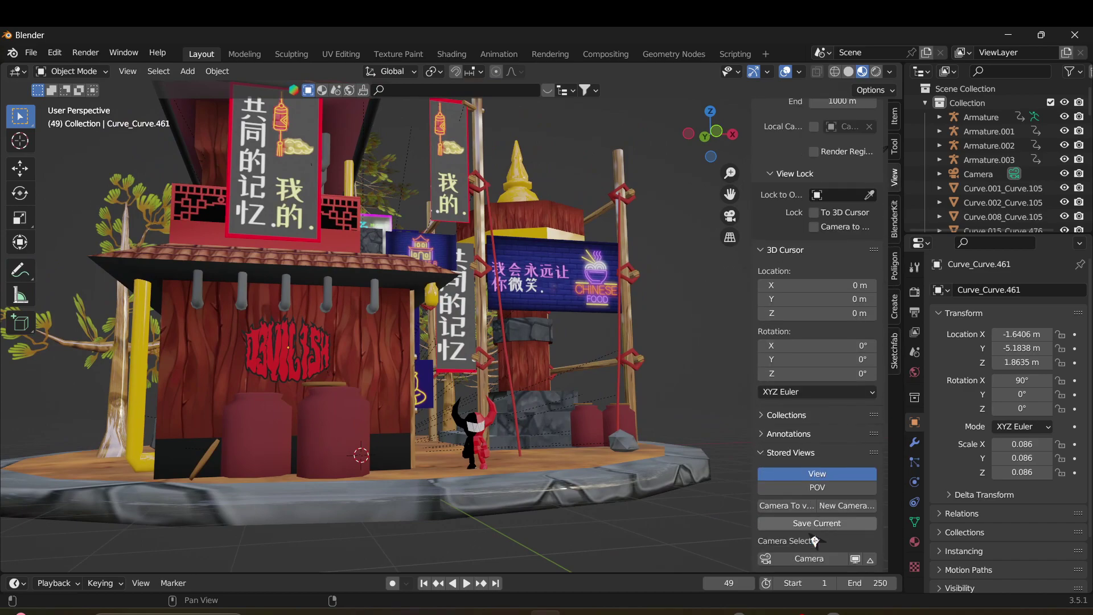
pyautogui.click(797, 506)
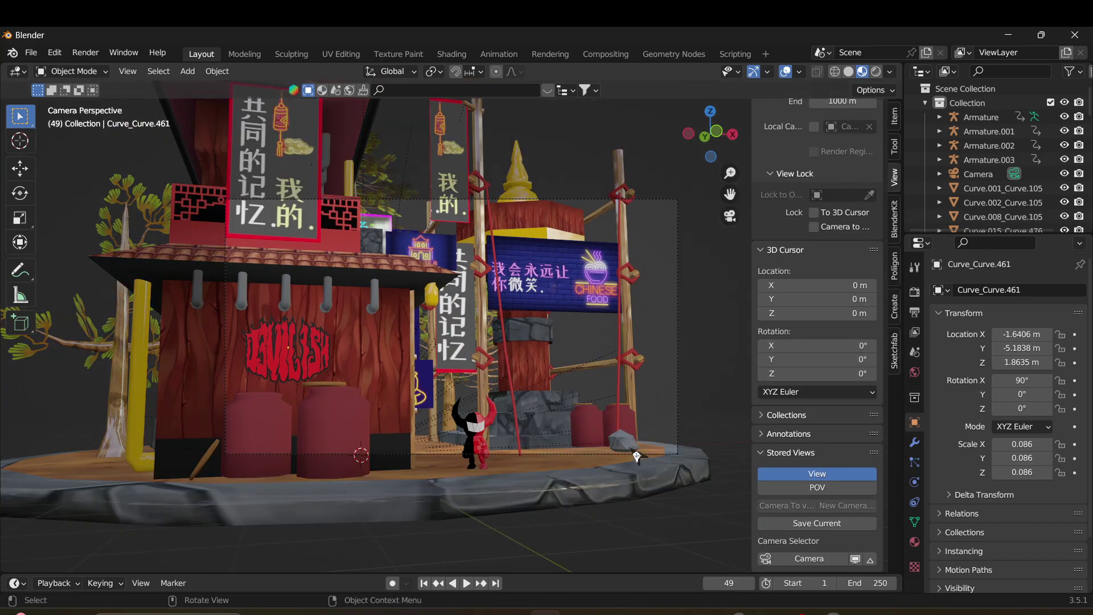
# Step: Select the camera and move it about 0.71 m, lowering it to about Z 0.57 m to reframe the building front
pyautogui.click(683, 432)
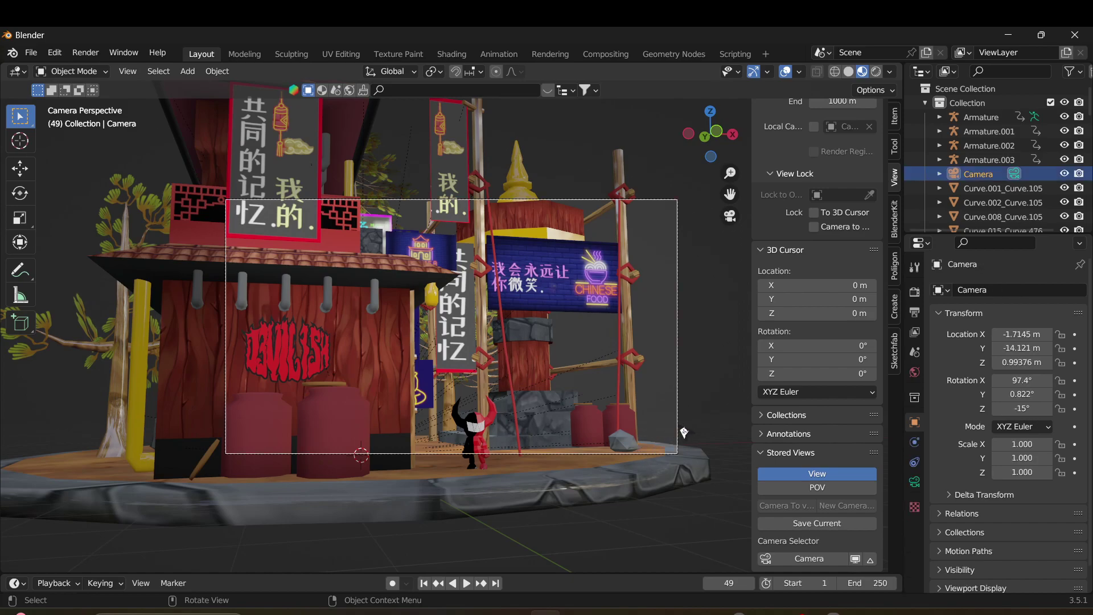
pyautogui.press('g')
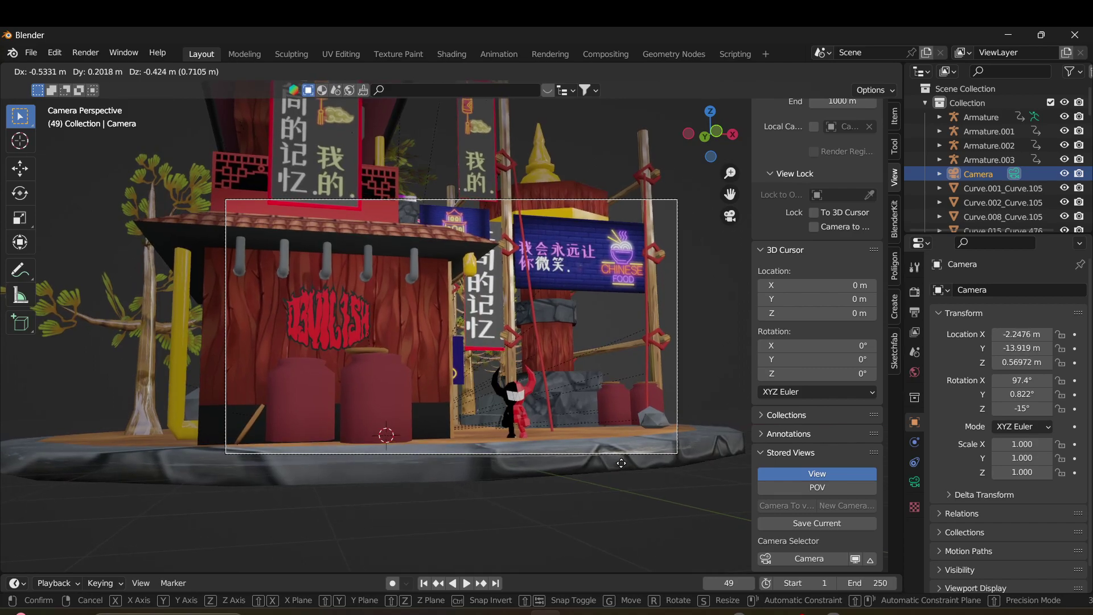
pyautogui.click(621, 463)
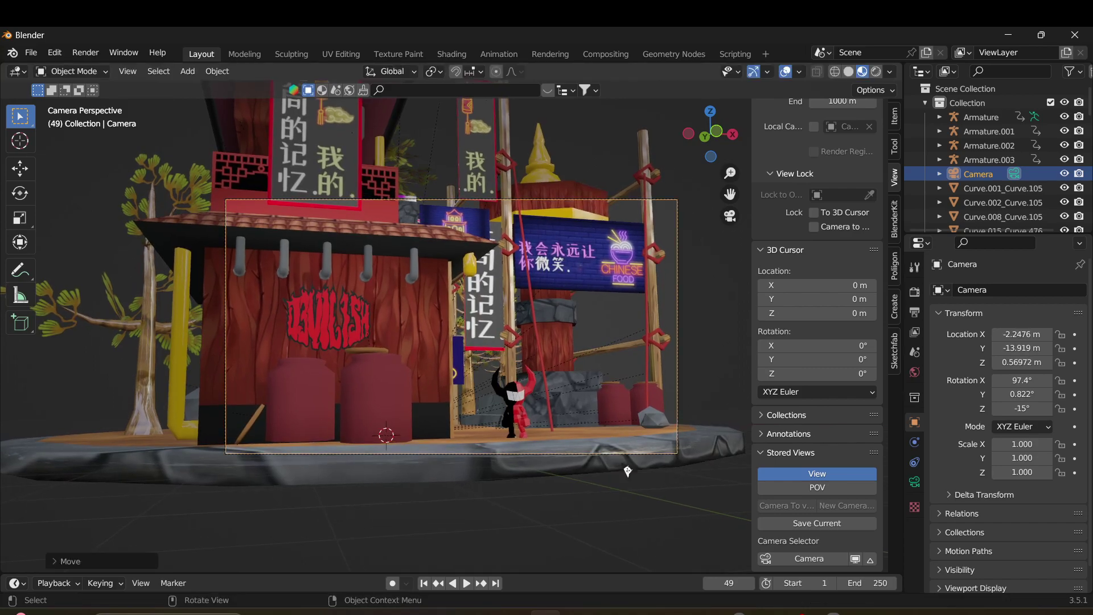
# Step: Select the horned character's armature and rotate it about 23.9° around the Z axis
pyautogui.click(522, 444)
pyautogui.moveTo(529, 443); pyautogui.dragTo(474, 451, button='middle')
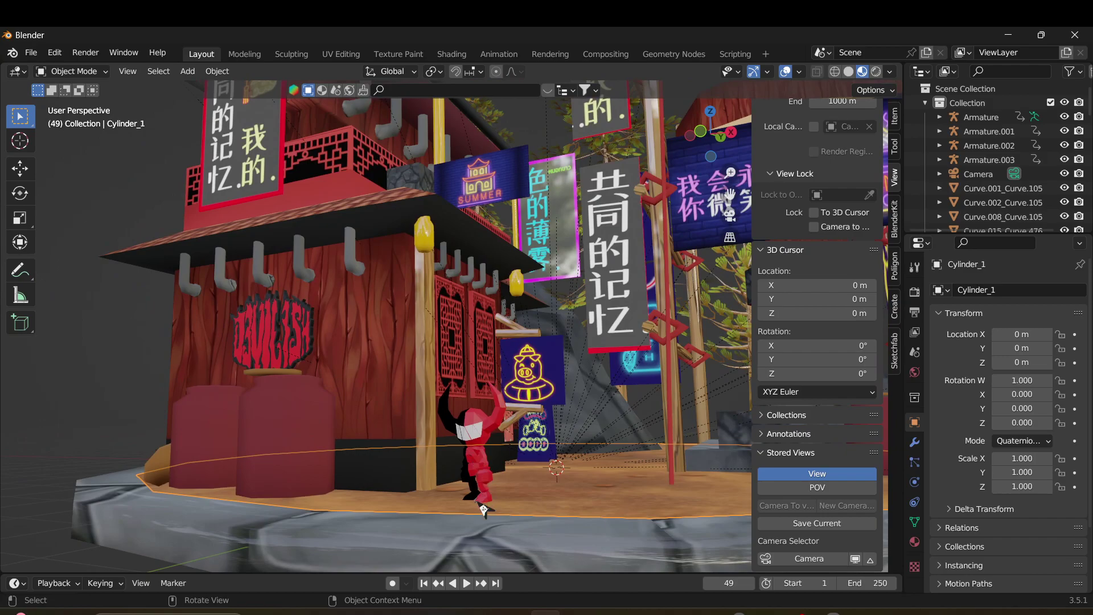
pyautogui.click(492, 460)
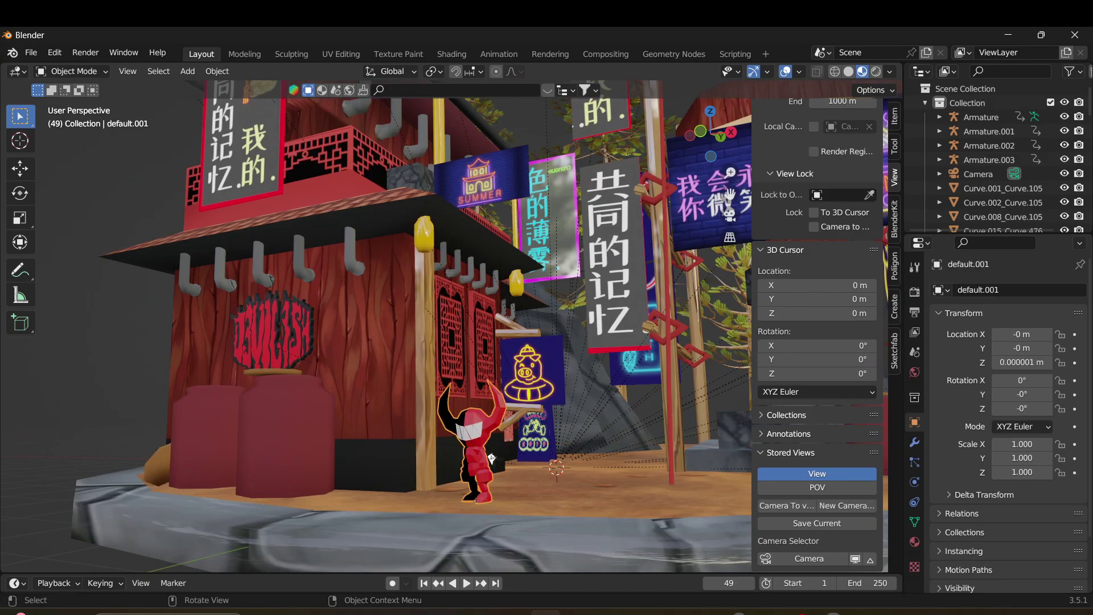
pyautogui.click(484, 453)
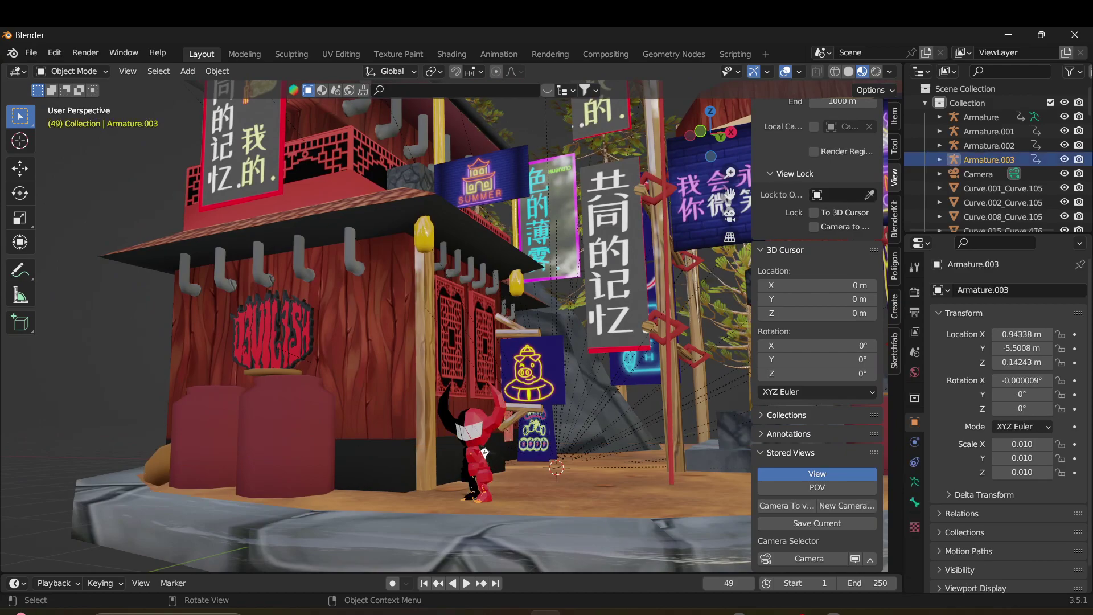
pyautogui.press('r')
pyautogui.press('z')
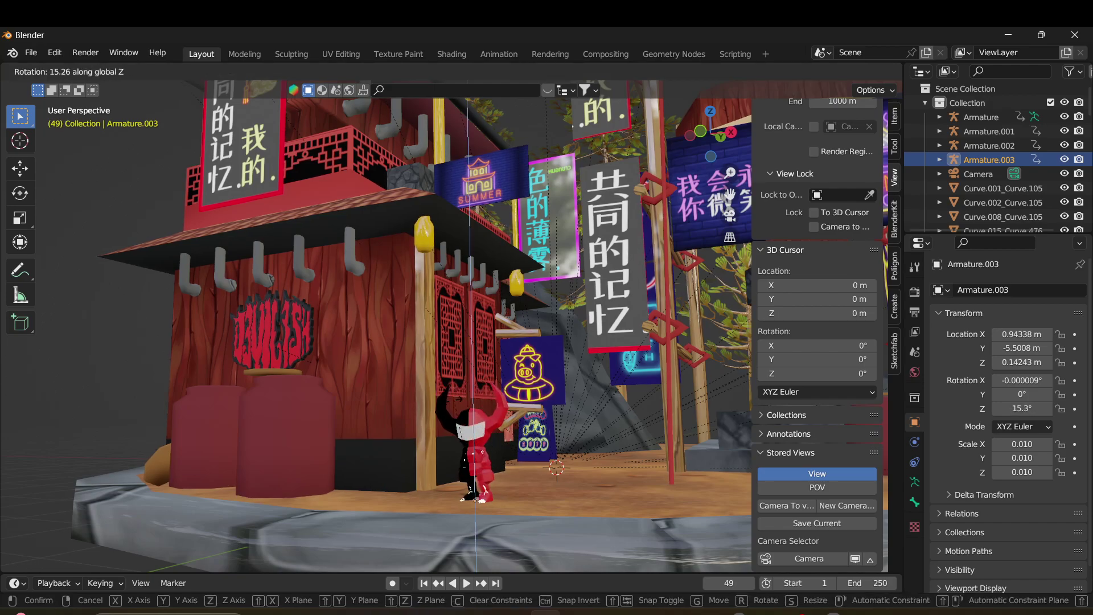
pyautogui.click(476, 499)
# Step: In the camera view, move the character's armature closer to the building and rotate it around Z to about 1.5°
pyautogui.moveTo(460, 439); pyautogui.dragTo(497, 437, button='middle')
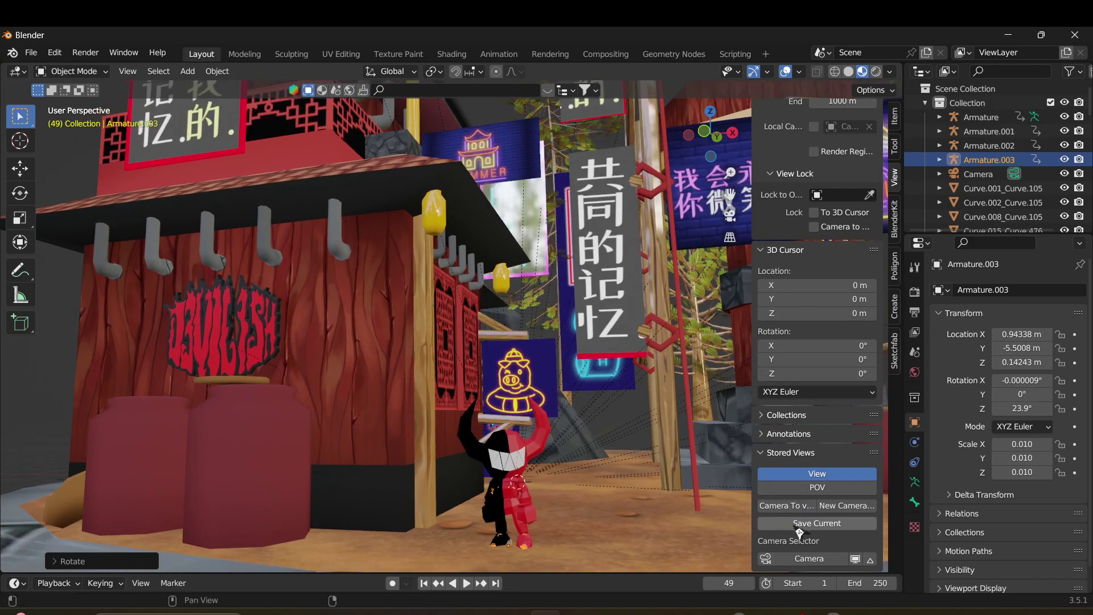
pyautogui.click(729, 217)
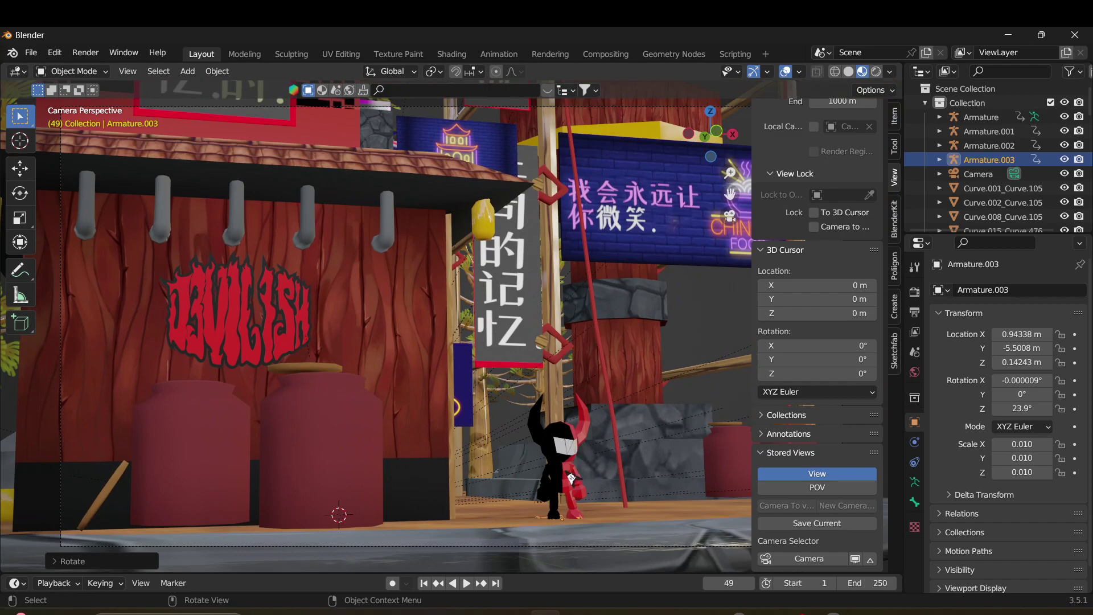
pyautogui.press('g')
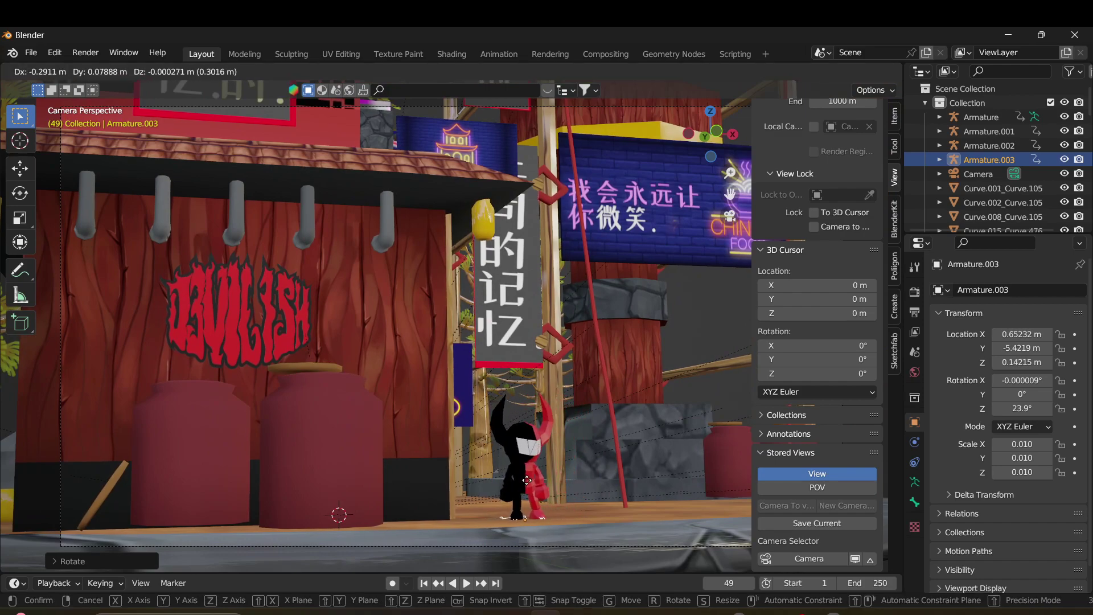
pyautogui.click(539, 487)
pyautogui.press('r')
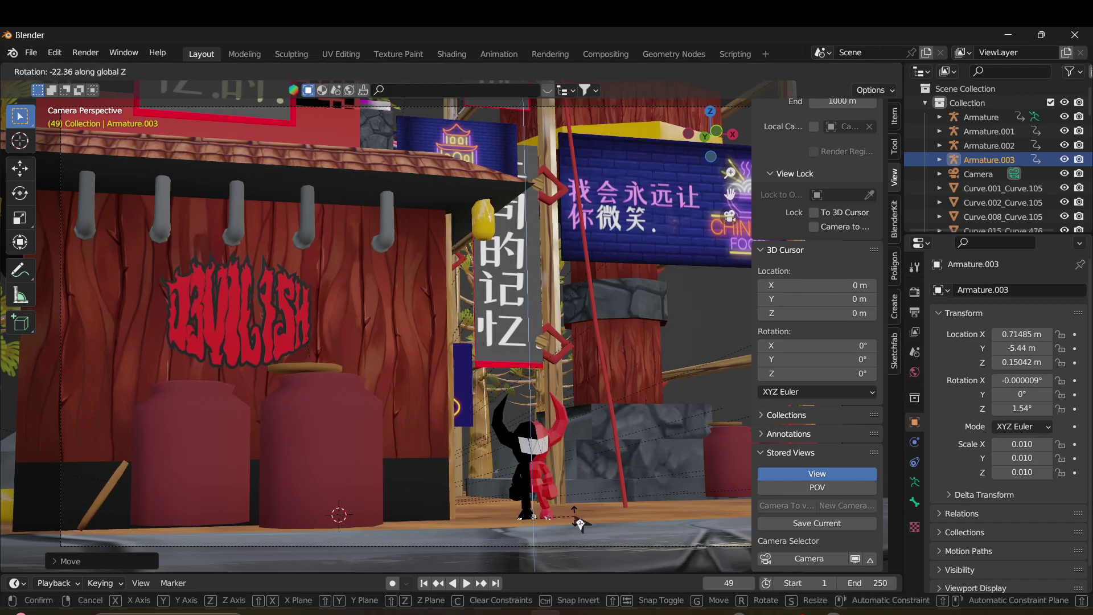
pyautogui.click(579, 523)
# Step: Create a new camera from a low-angle view of the character beside the building's corner post
pyautogui.scroll(-2, 565, 455)
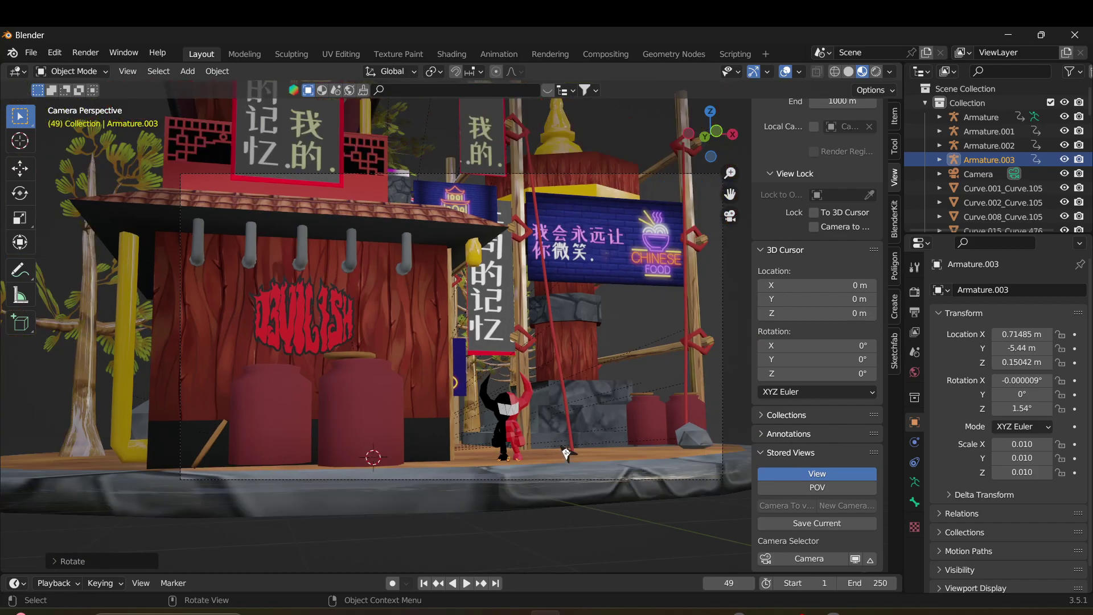
pyautogui.moveTo(577, 435); pyautogui.dragTo(515, 415, button='middle')
pyautogui.scroll(4, 505, 438)
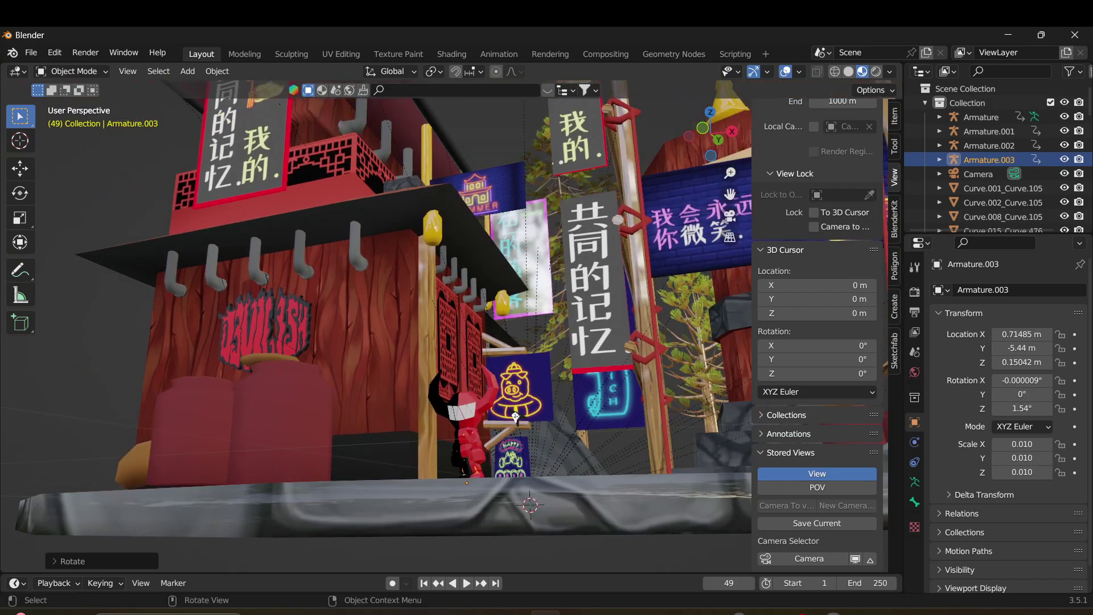
pyautogui.click(838, 505)
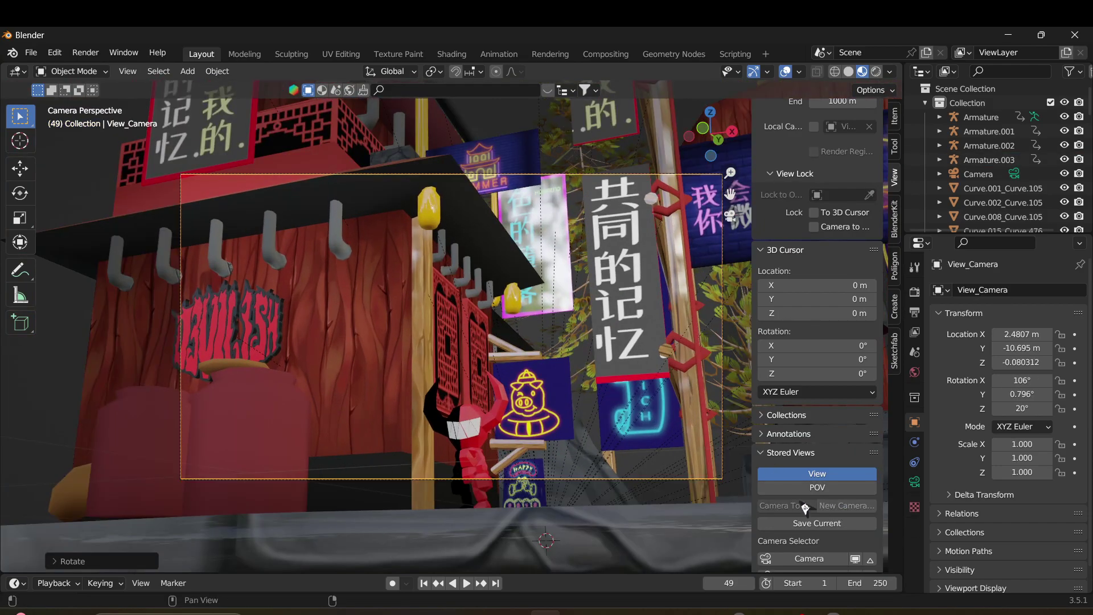
# Step: Move the new camera slightly, then lock the camera to the view and reframe to show the full character and wall logo
pyautogui.press('g')
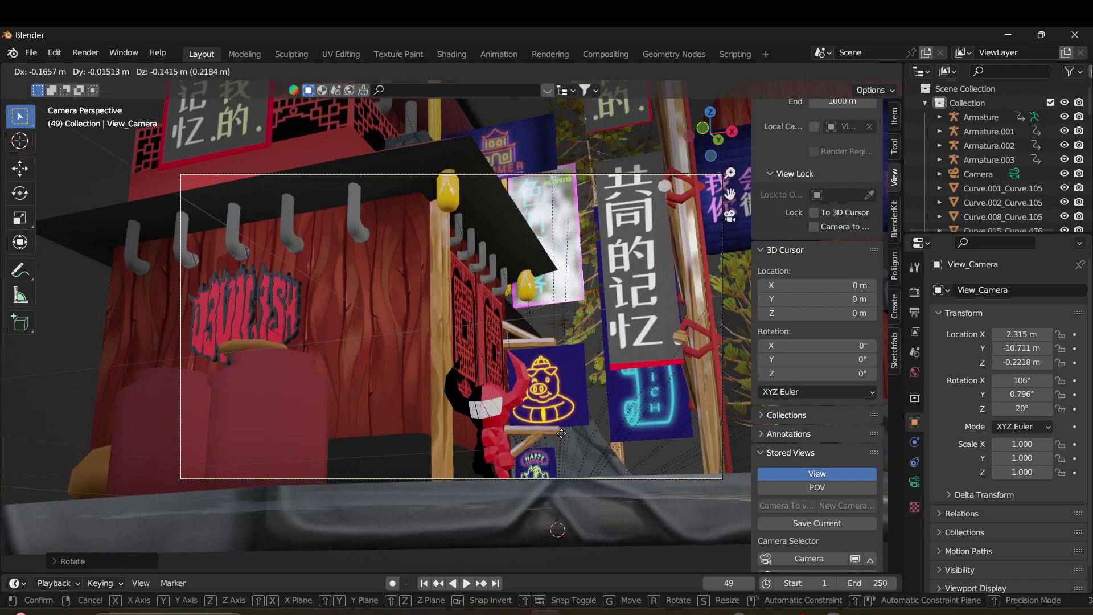
pyautogui.click(565, 440)
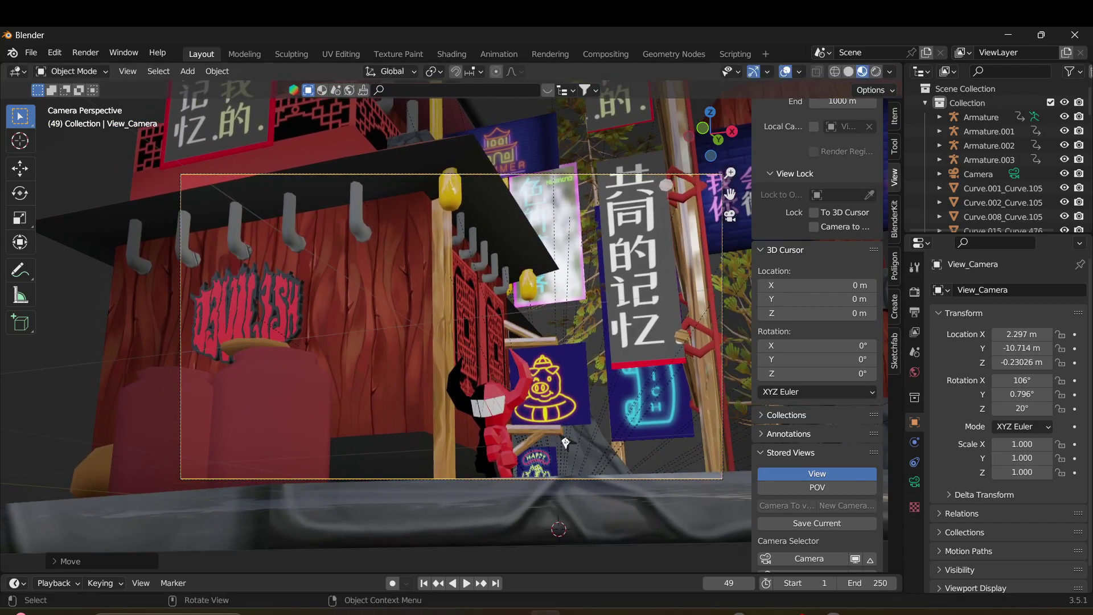
pyautogui.click(814, 227)
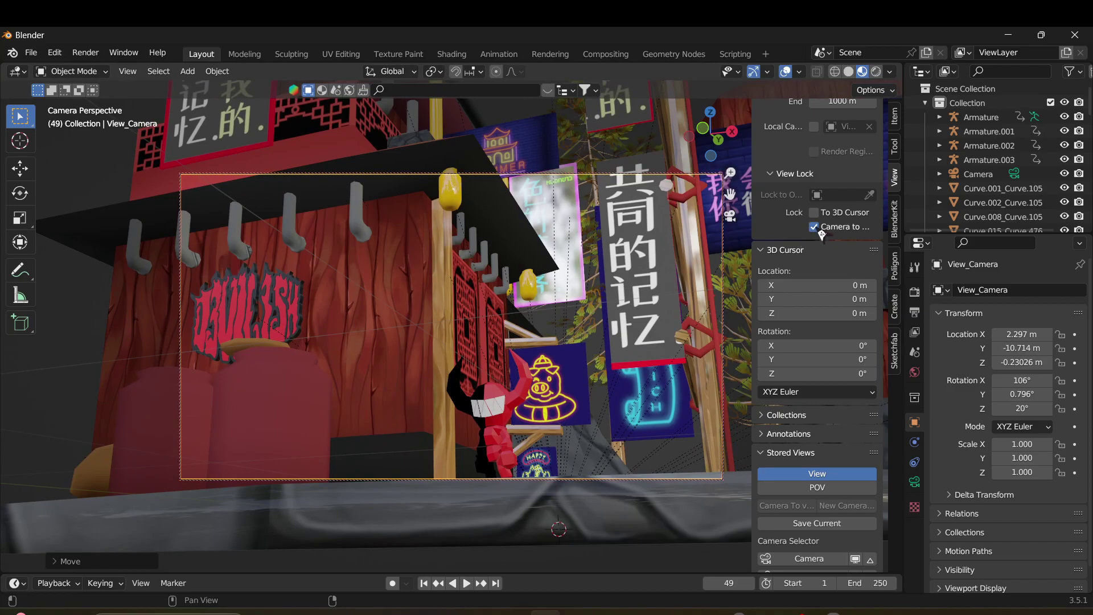
pyautogui.moveTo(691, 275); pyautogui.dragTo(671, 311, button='middle')
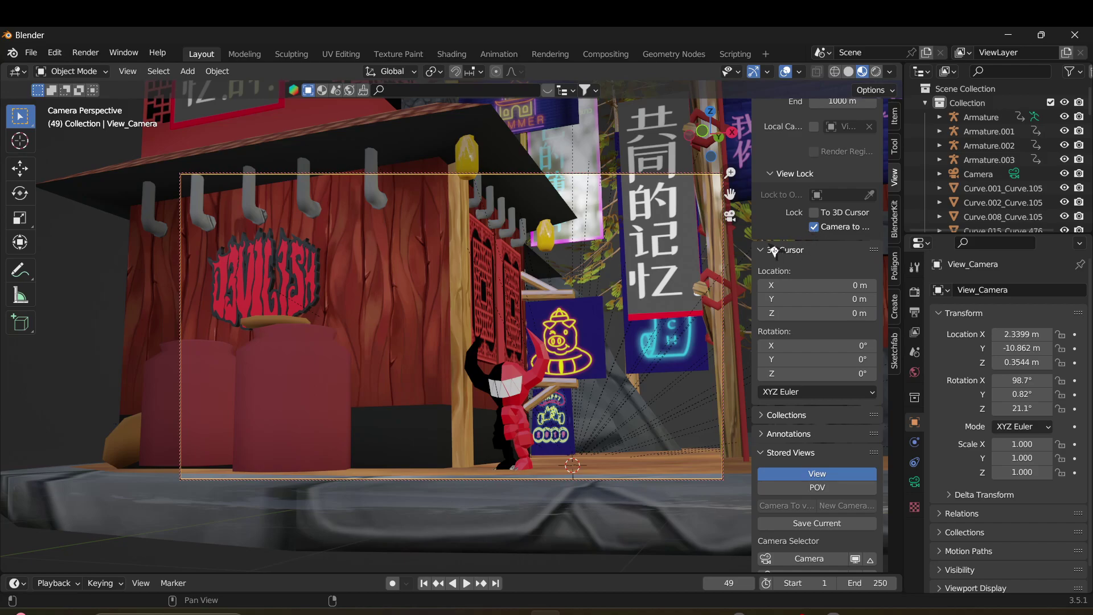
# Step: Unlock the camera from the view and examine the scene from behind and from the side for another camera angle
pyautogui.moveTo(706, 266); pyautogui.dragTo(254, 339, button='middle')
pyautogui.scroll(-4, 541, 340)
pyautogui.moveTo(541, 340); pyautogui.dragTo(428, 335, button='middle')
pyautogui.moveTo(606, 359); pyautogui.dragTo(413, 284, button='middle')
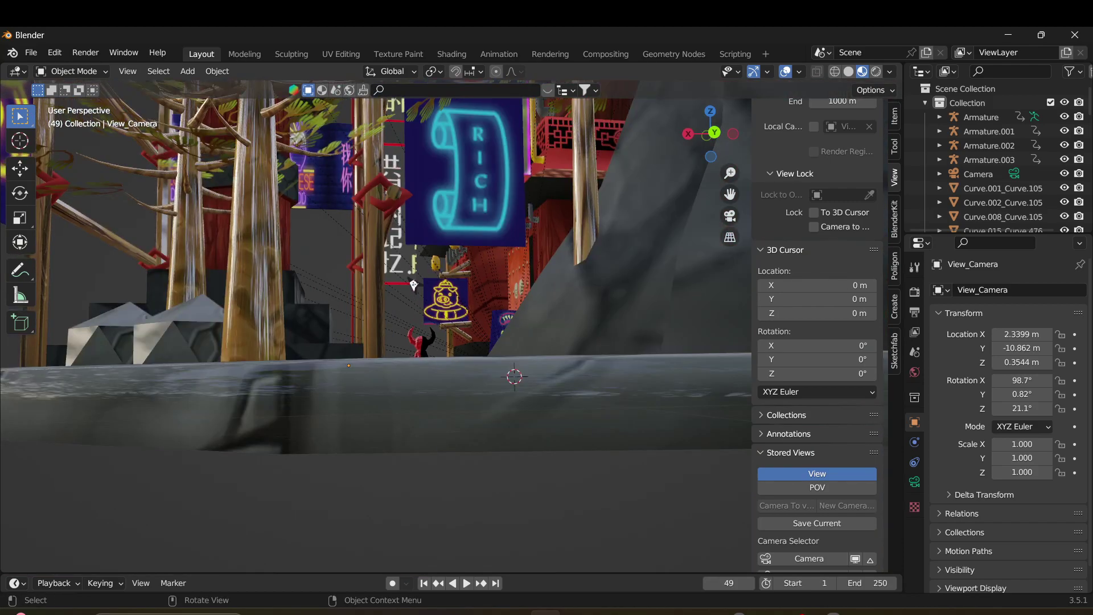
pyautogui.scroll(-2, 413, 285)
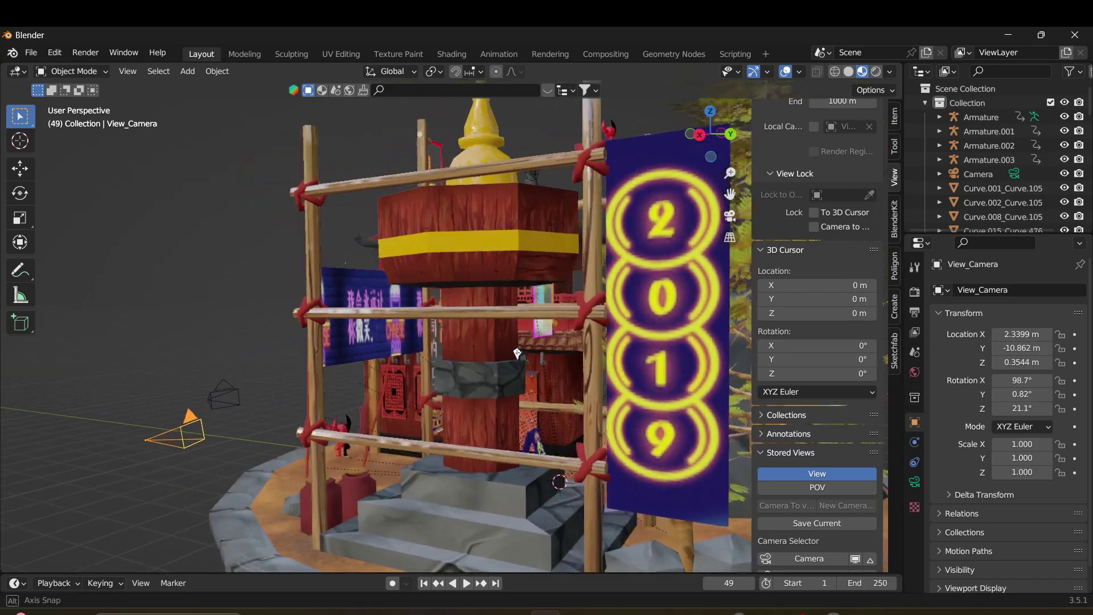
pyautogui.moveTo(517, 353); pyautogui.dragTo(261, 386, button='middle')
pyautogui.scroll(-6, 431, 390)
pyautogui.moveTo(515, 380); pyautogui.dragTo(408, 387, button='middle')
pyautogui.keyDown('shift'); pyautogui.moveTo(595, 382); pyautogui.dragTo(367, 348, button='middle'); pyautogui.keyUp('shift')
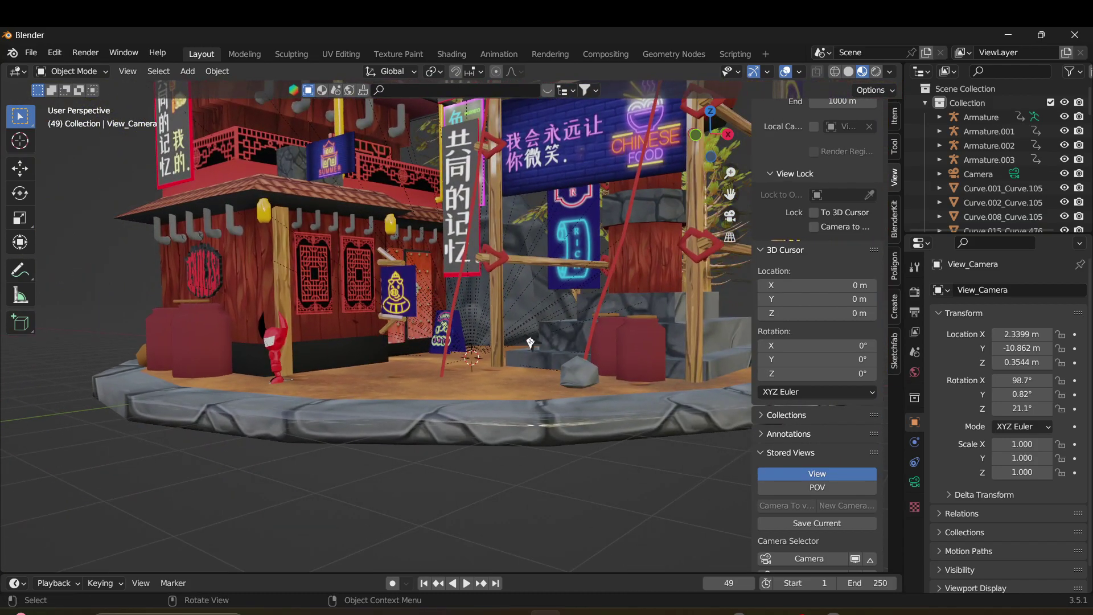
# Step: Create another camera from a close, low front view of the character with the neon signs behind it
pyautogui.moveTo(529, 341); pyautogui.dragTo(429, 360, button='middle')
pyautogui.keyDown('shift'); pyautogui.moveTo(541, 365); pyautogui.dragTo(410, 385, button='middle'); pyautogui.keyUp('shift')
pyautogui.scroll(1, 490, 393)
pyautogui.moveTo(488, 392); pyautogui.dragTo(552, 402, button='middle')
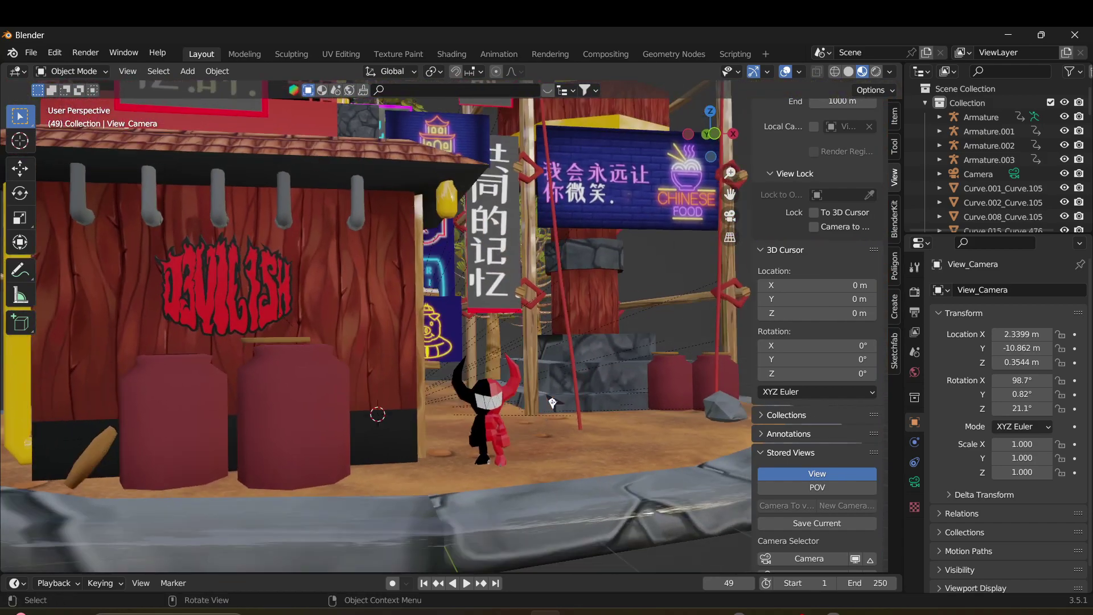
pyautogui.scroll(3, 531, 461)
pyautogui.scroll(-1, 532, 461)
pyautogui.keyDown('shift'); pyautogui.moveTo(532, 461); pyautogui.dragTo(499, 490, button='middle'); pyautogui.keyUp('shift')
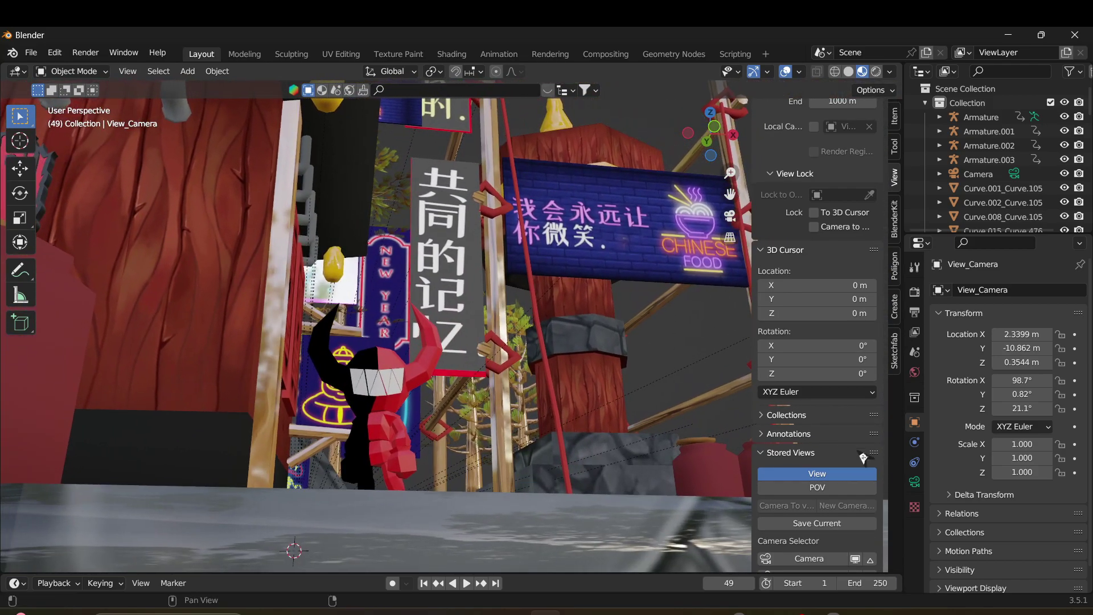
pyautogui.click(845, 506)
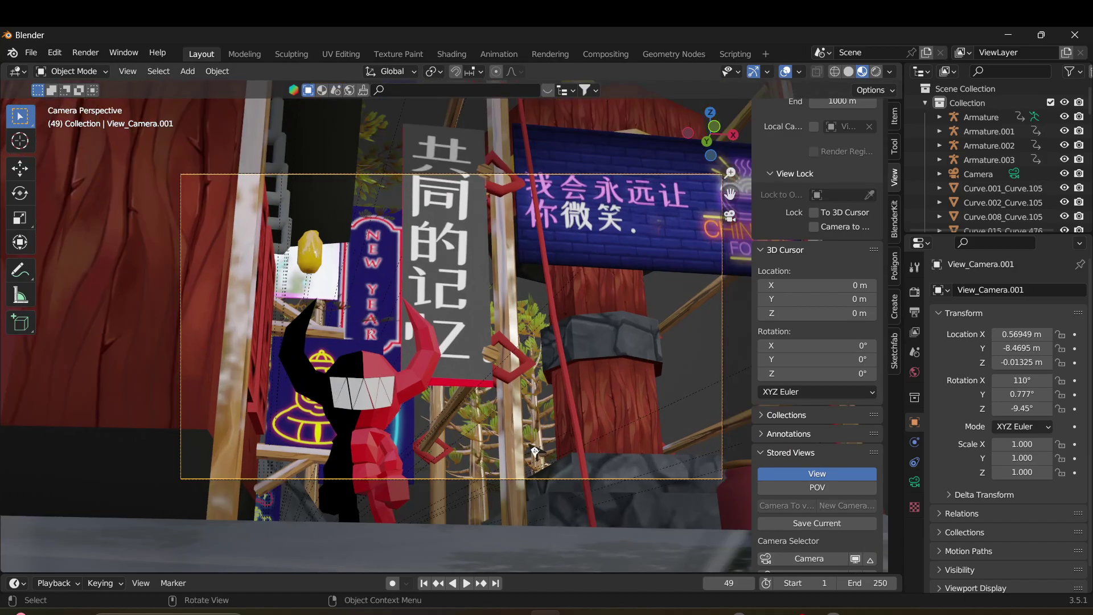
# Step: Move the close-up camera, then lock it to the view and reframe to show the full character down to the feet
pyautogui.press('g')
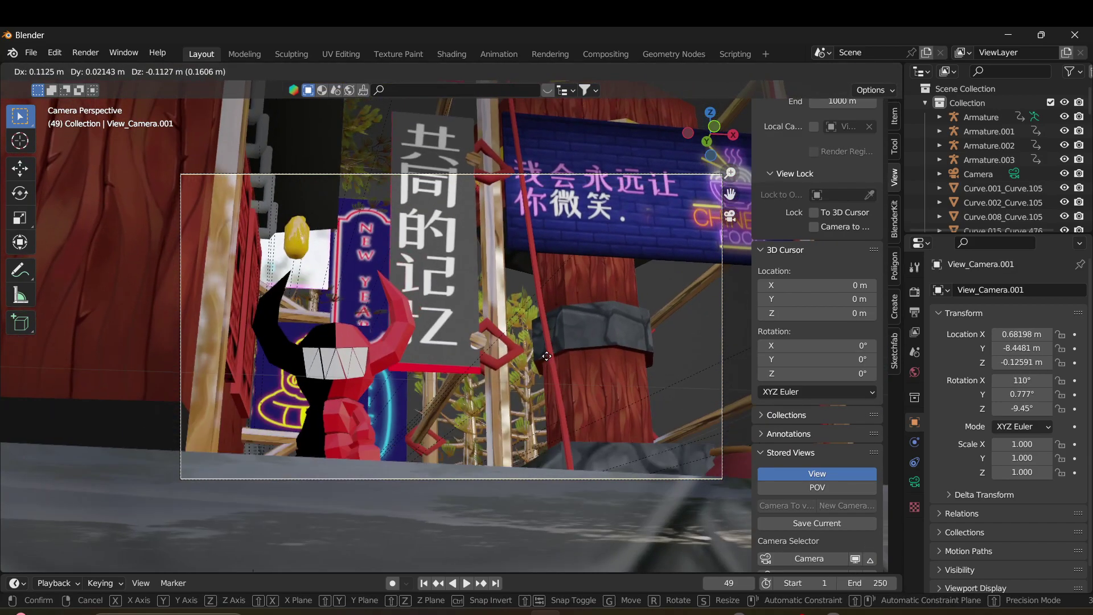
pyautogui.click(552, 364)
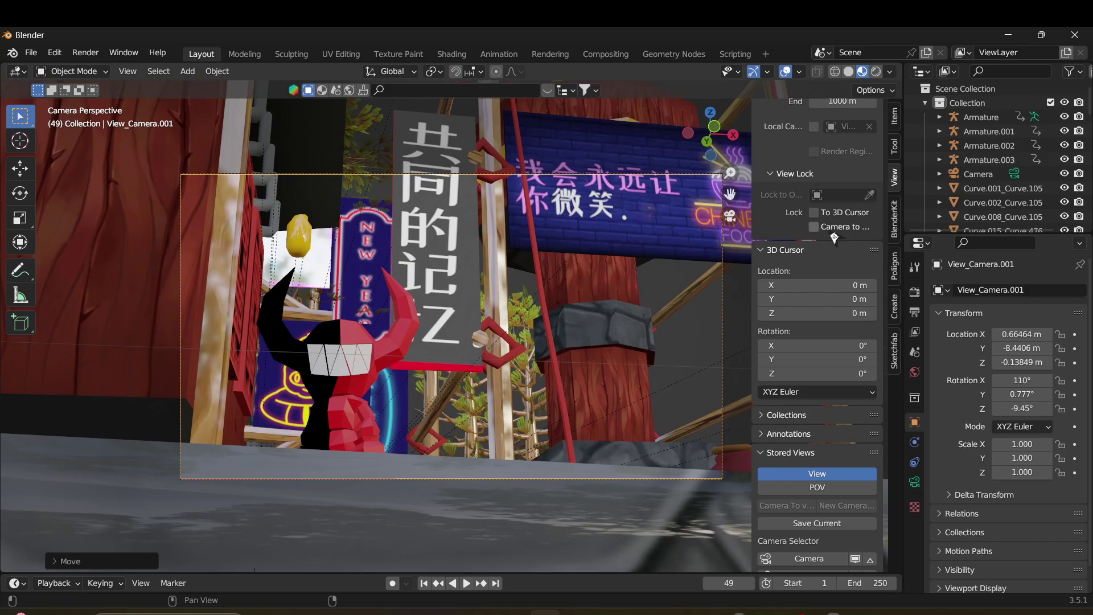
pyautogui.moveTo(452, 386); pyautogui.dragTo(433, 347, button='middle')
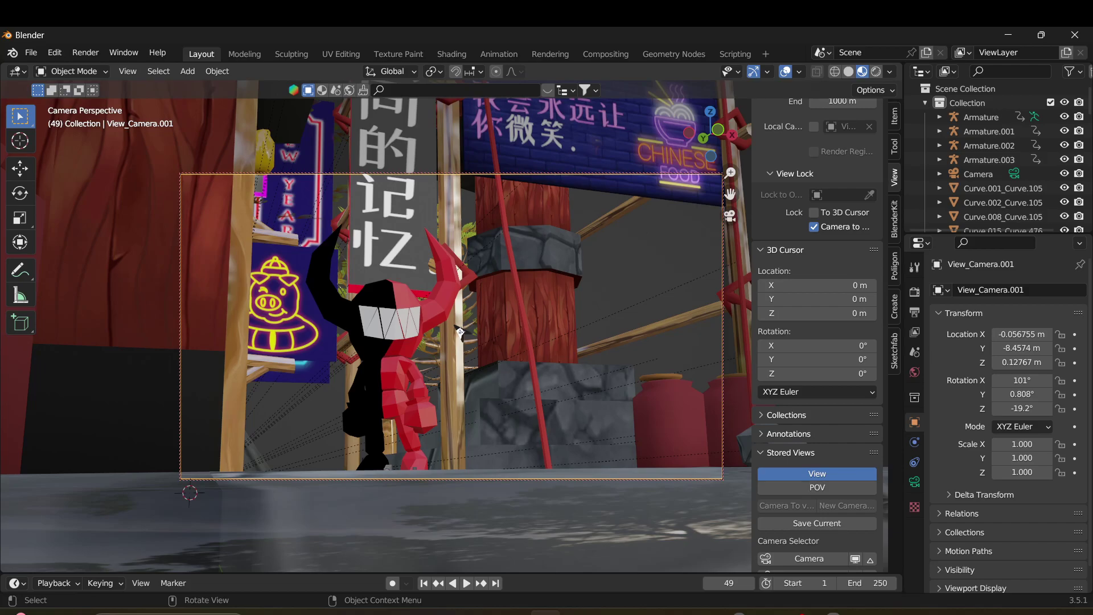
# Step: Reframe View_Camera.001 from the low close-up of the character to a distant, low front view of the whole street scene
pyautogui.moveTo(462, 333); pyautogui.dragTo(447, 419, button='middle')
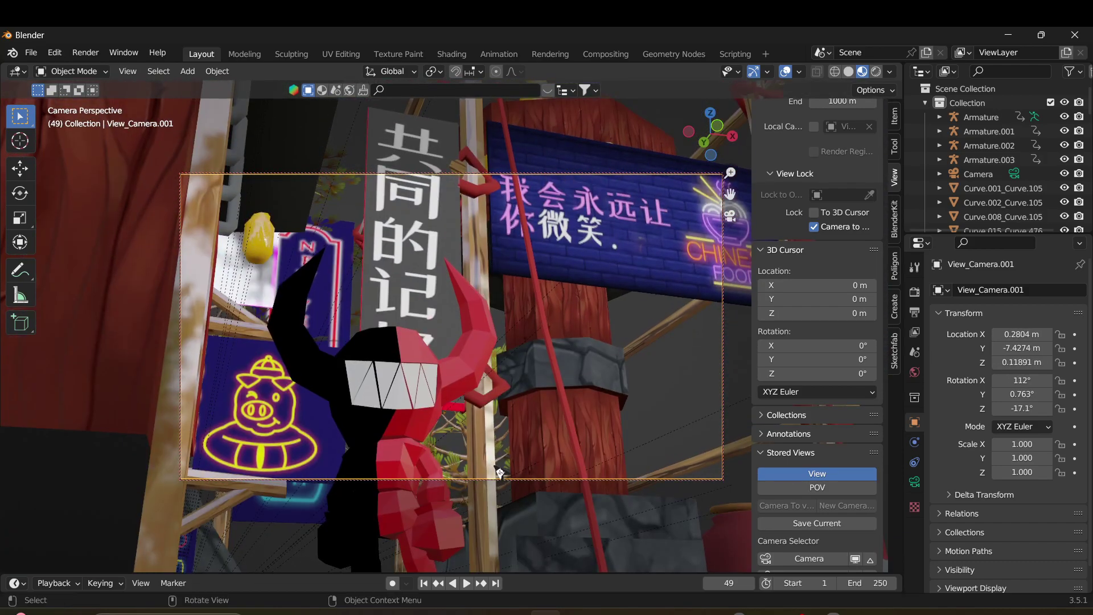
pyautogui.scroll(5, 493, 444)
pyautogui.moveTo(493, 455)
pyautogui.keyDown('shift'); pyautogui.mouseDown(button='middle')
pyautogui.moveTo(534, 419)
pyautogui.moveTo(522, 451)
pyautogui.moveTo(509, 447)
pyautogui.mouseUp(button='middle'); pyautogui.keyUp('shift')
pyautogui.keyDown('shift'); pyautogui.moveTo(509, 447); pyautogui.dragTo(572, 386, button='middle'); pyautogui.keyUp('shift')
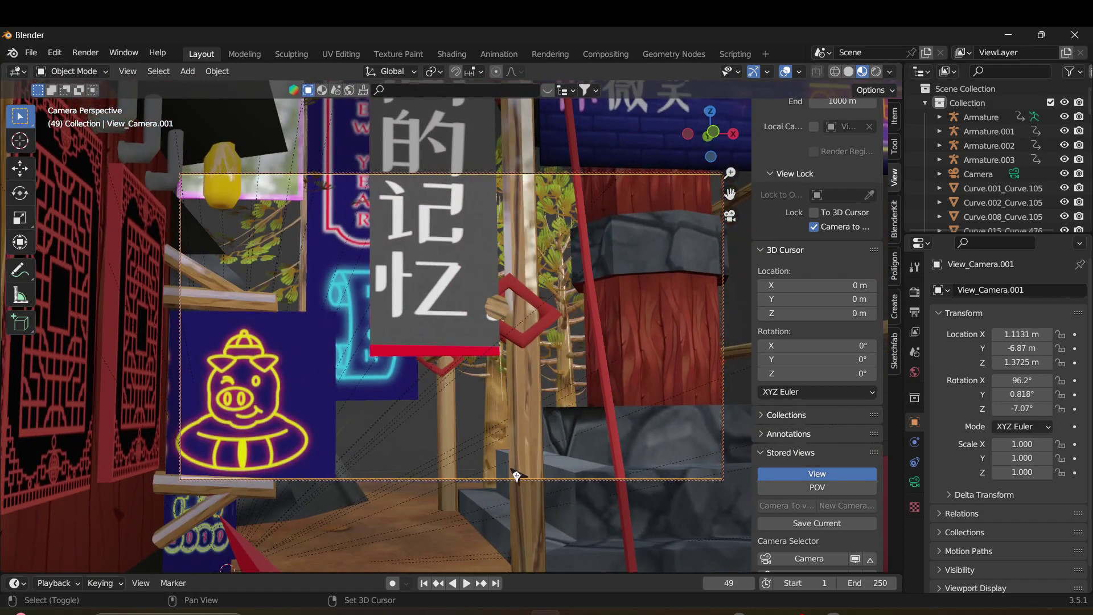
pyautogui.scroll(-1, 572, 394)
pyautogui.scroll(-4, 570, 397)
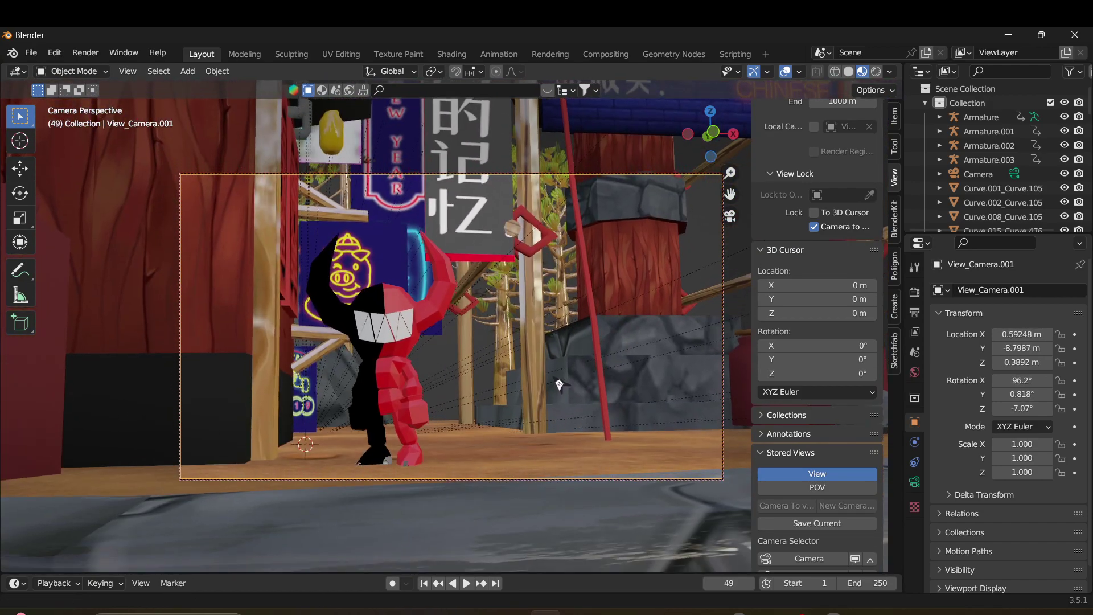
pyautogui.scroll(-5, 565, 391)
pyautogui.keyDown('shift'); pyautogui.moveTo(548, 366); pyautogui.dragTo(497, 437, button='middle'); pyautogui.keyUp('shift')
pyautogui.scroll(-1, 474, 406)
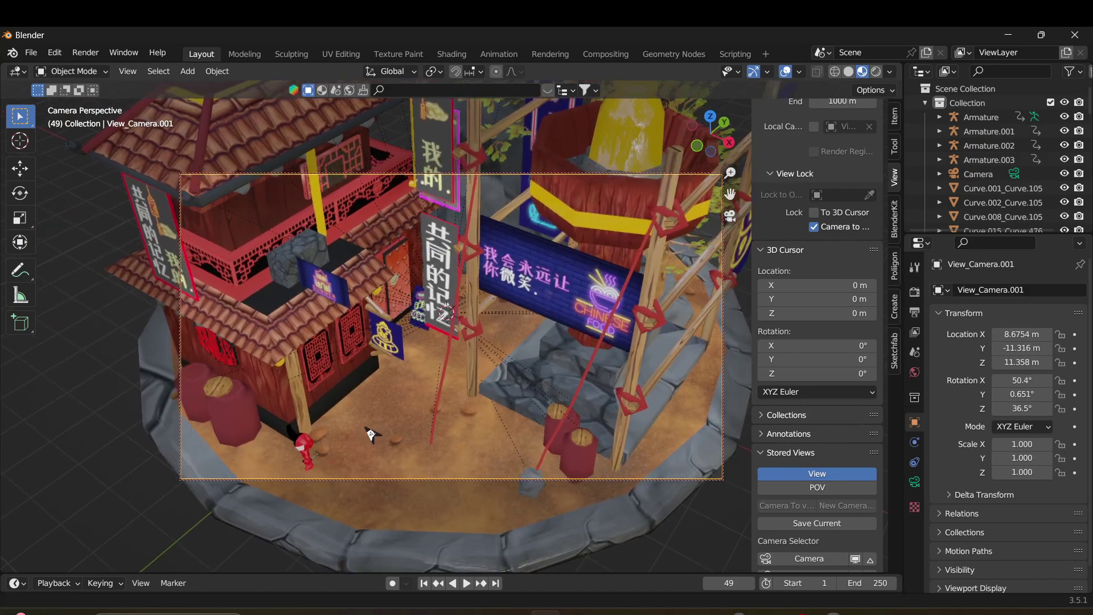
# Step: Reframe View_Camera.001 to a raised front view of the red wall logo and the character, and unlock the camera from the view
pyautogui.keyDown('shift'); pyautogui.moveTo(371, 435); pyautogui.dragTo(438, 353, button='middle'); pyautogui.keyUp('shift')
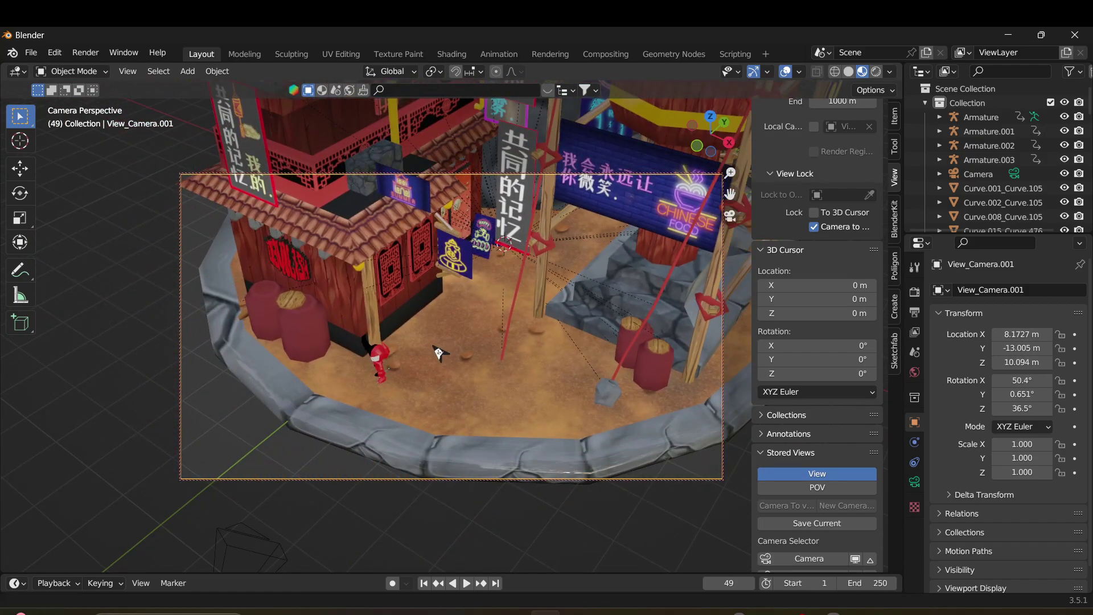
pyautogui.scroll(3, 448, 347)
pyautogui.moveTo(480, 336); pyautogui.dragTo(611, 333, button='middle')
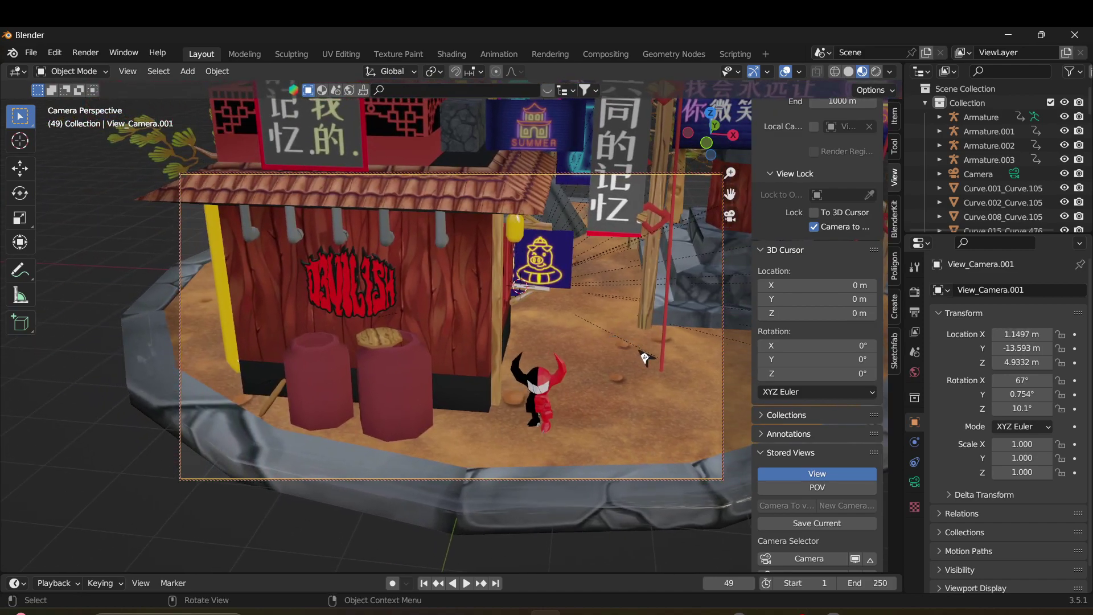
pyautogui.scroll(2, 643, 356)
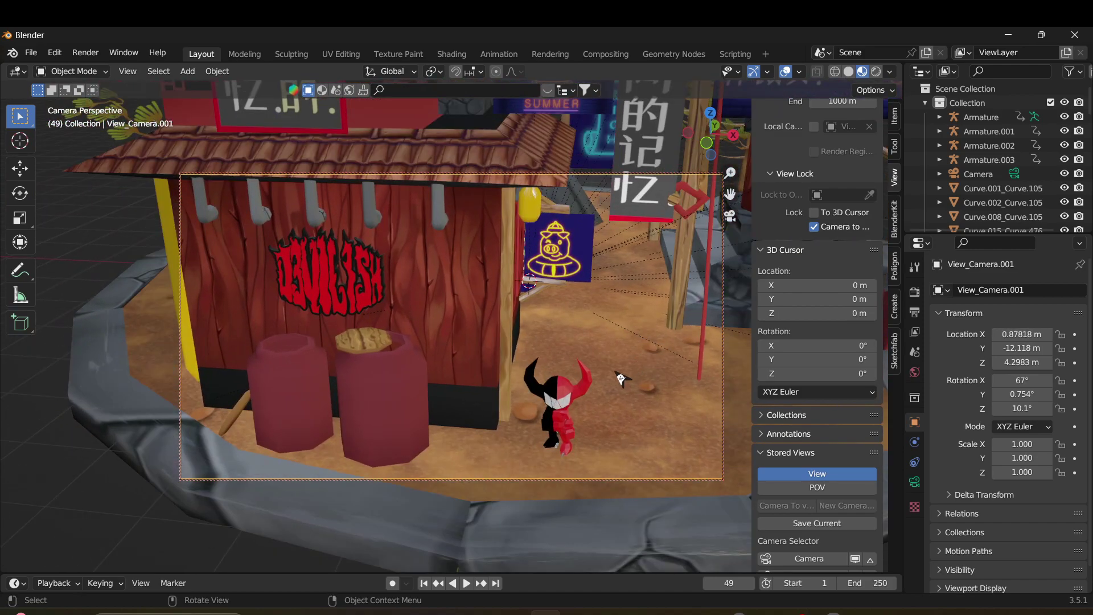
pyautogui.click(814, 227)
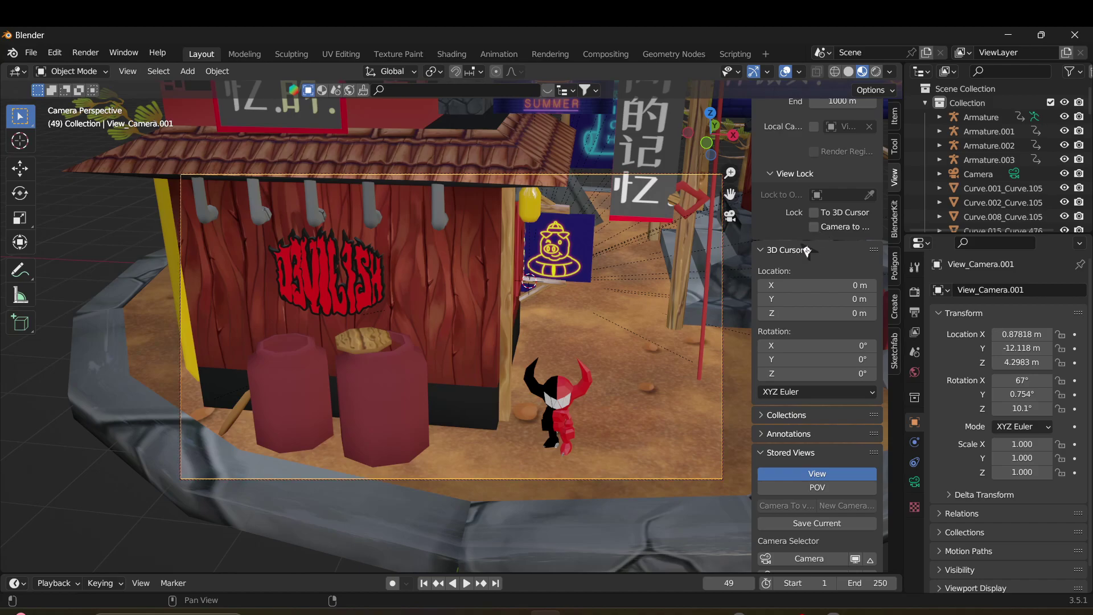
# Step: Leave the camera view to see the whole street scene from the front and switch the viewport to rendered shading
pyautogui.moveTo(344, 357); pyautogui.dragTo(473, 337, button='middle')
pyautogui.scroll(-8, 473, 336)
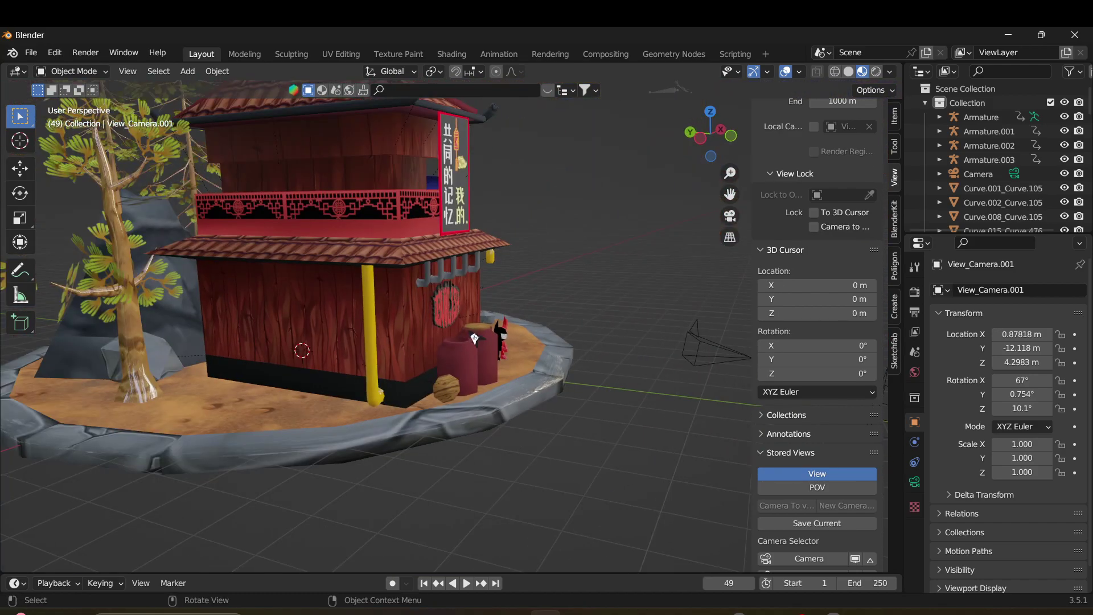
pyautogui.moveTo(456, 288); pyautogui.dragTo(370, 265, button='middle')
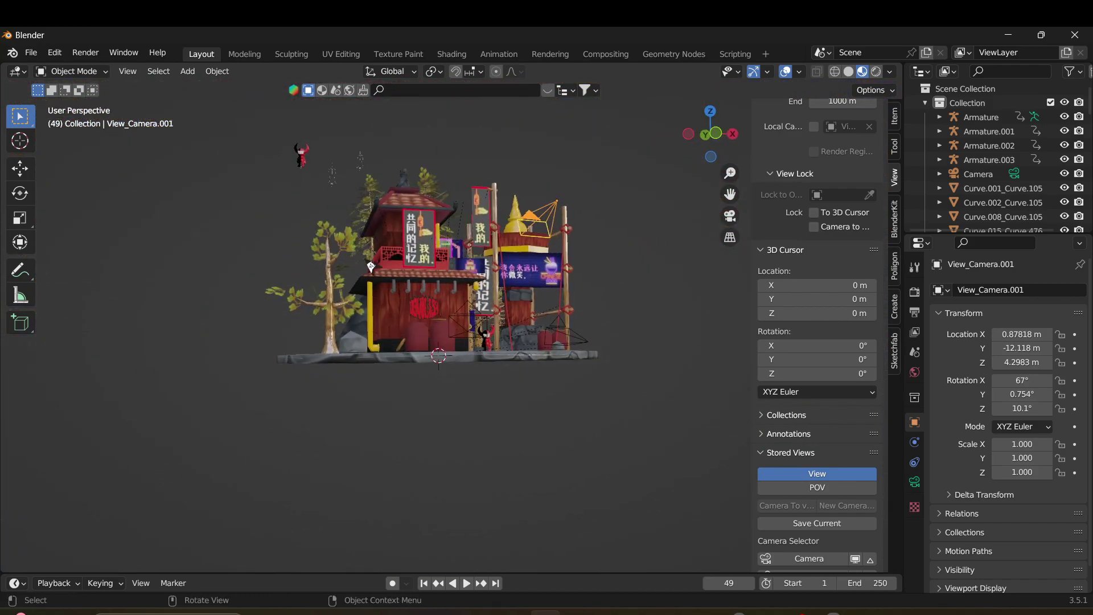
pyautogui.scroll(6, 548, 320)
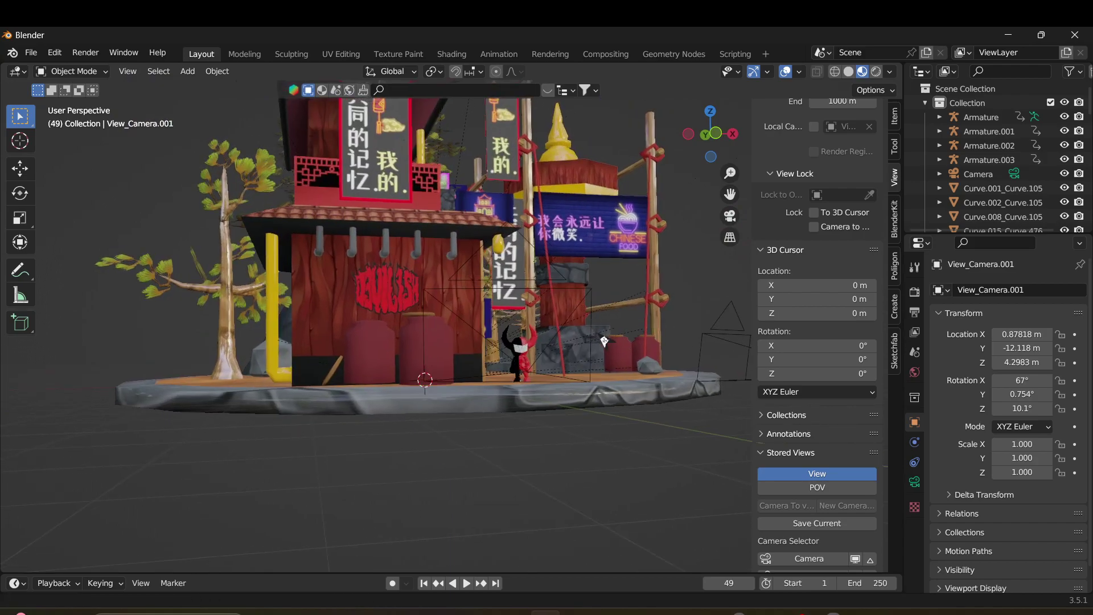
pyautogui.press('z')
pyautogui.click(565, 258)
# Step: Move the light from the tower roof to the front of the scene, above and ahead of the character
pyautogui.moveTo(566, 305); pyautogui.dragTo(584, 340, button='middle')
pyautogui.scroll(-5, 584, 340)
pyautogui.moveTo(585, 283); pyautogui.dragTo(481, 319, button='middle')
pyautogui.moveTo(643, 210)
pyautogui.mouseDown(button='middle')
pyautogui.moveTo(618, 237)
pyautogui.moveTo(648, 230)
pyautogui.mouseUp(button='middle')
pyautogui.click(659, 226)
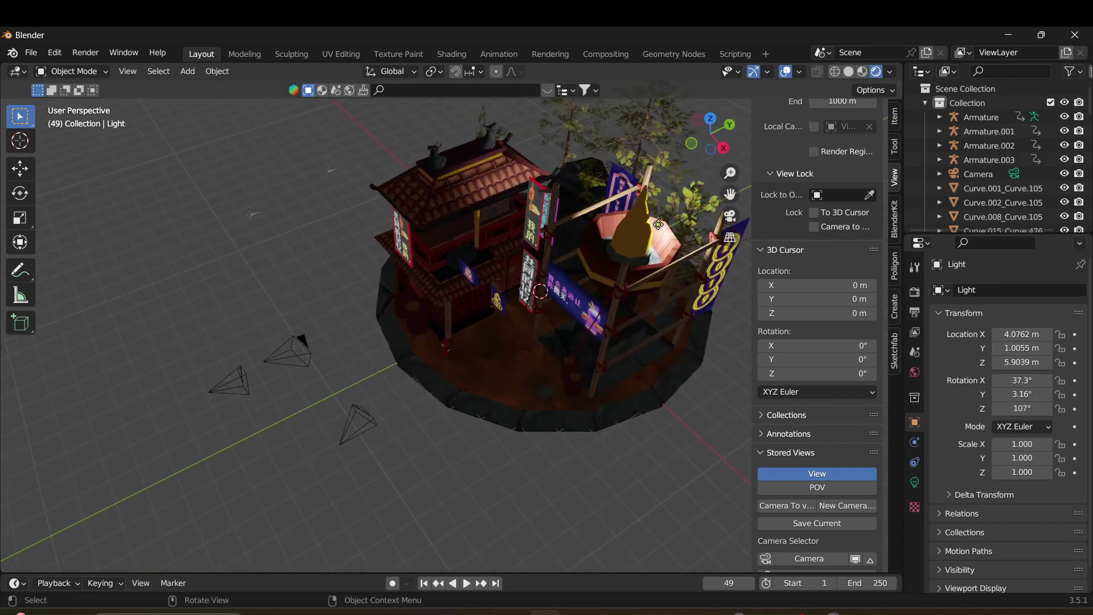
pyautogui.press('g')
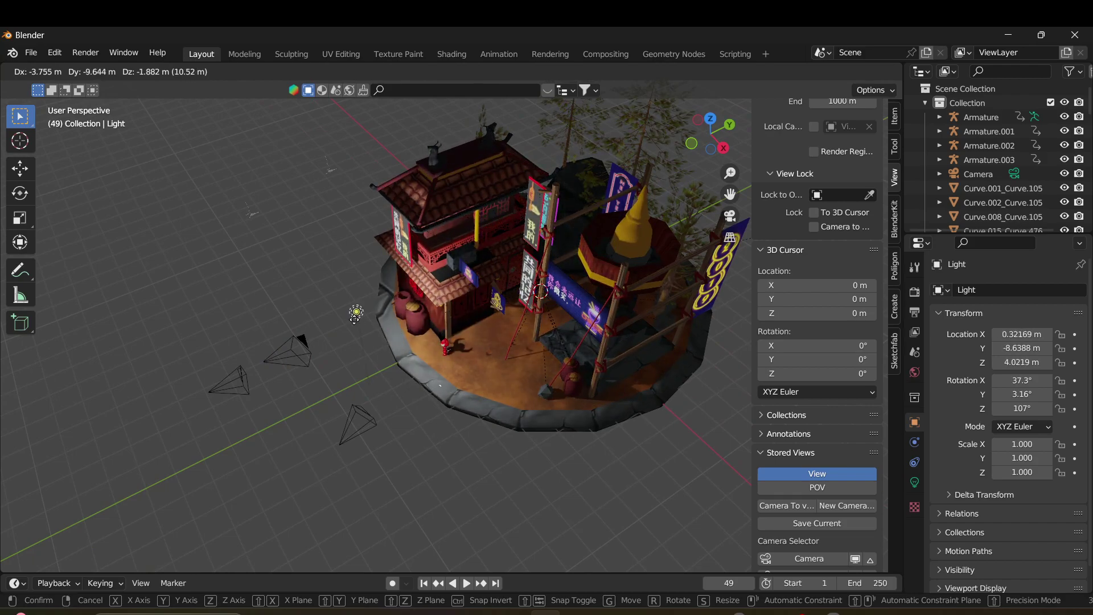
pyautogui.click(403, 275)
# Step: Check the moved light through View_Camera and View_Camera.001
pyautogui.moveTo(403, 275); pyautogui.dragTo(509, 341, button='middle')
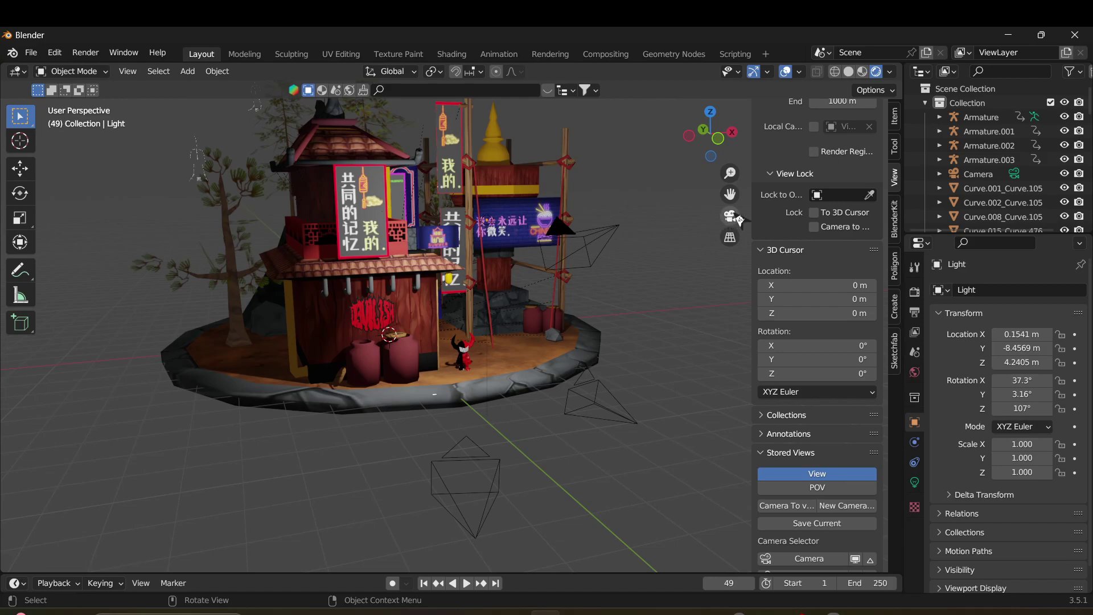
pyautogui.click(730, 215)
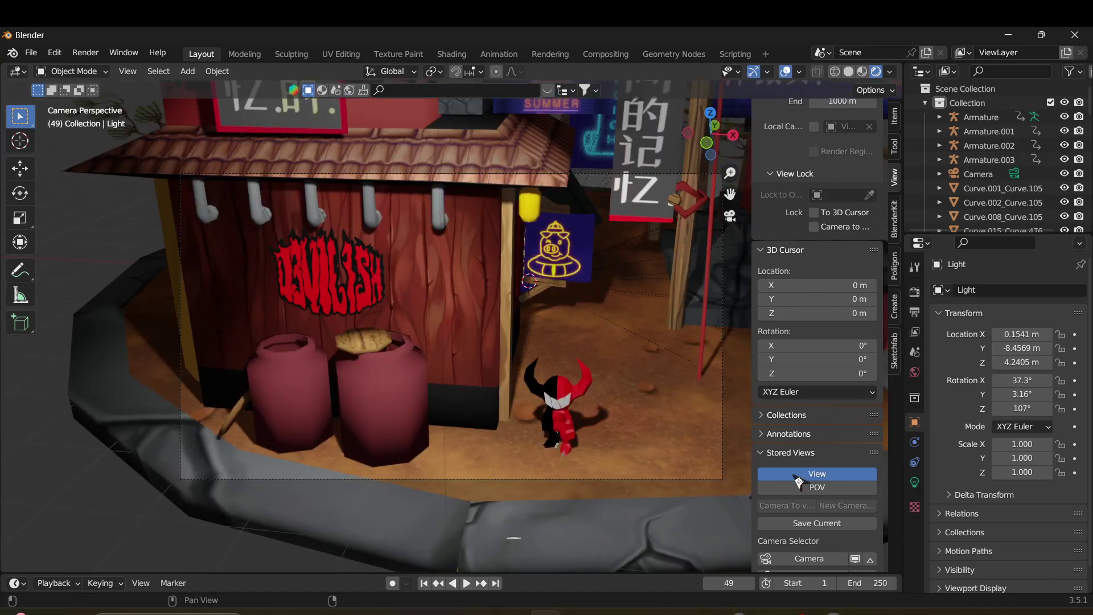
pyautogui.scroll(-2, 814, 526)
pyautogui.click(809, 544)
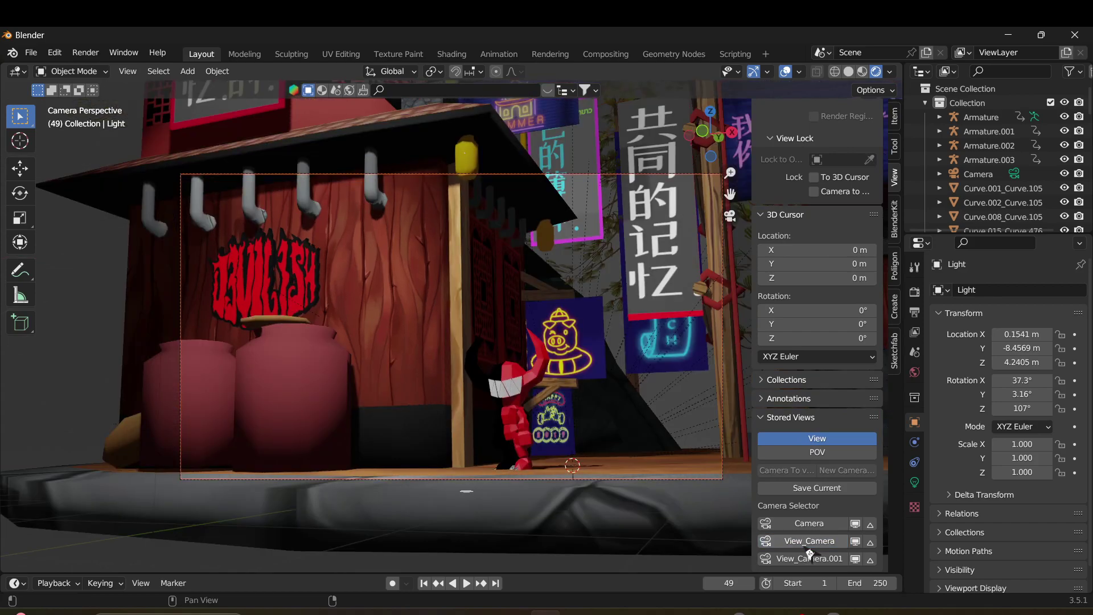
pyautogui.click(828, 562)
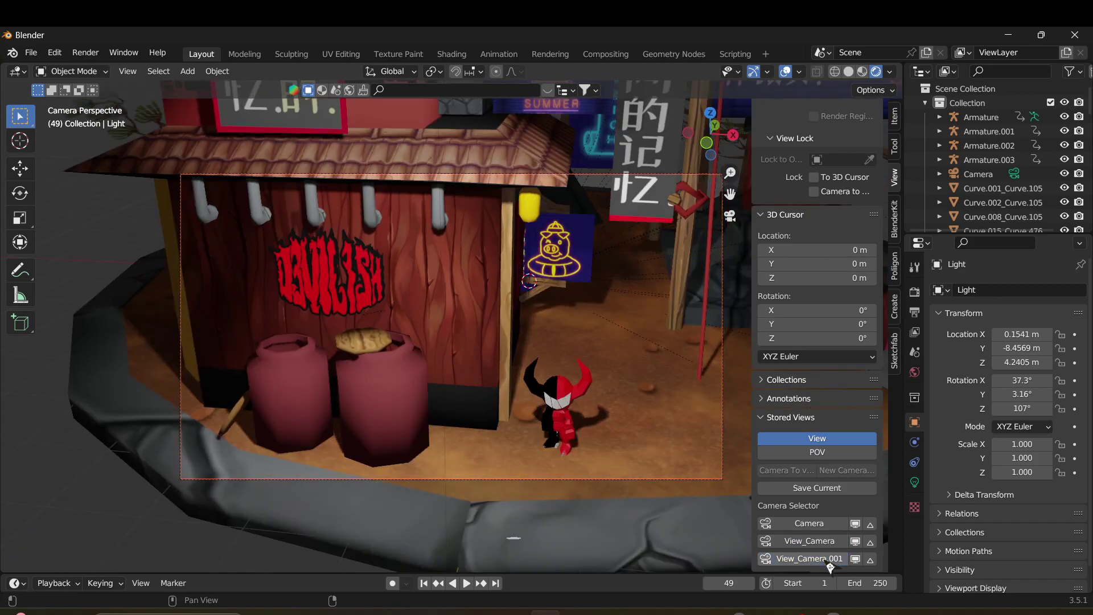
# Step: Duplicate the front light and move the copy about 10 m away, high above the back of the buildings
pyautogui.scroll(-1, 438, 387)
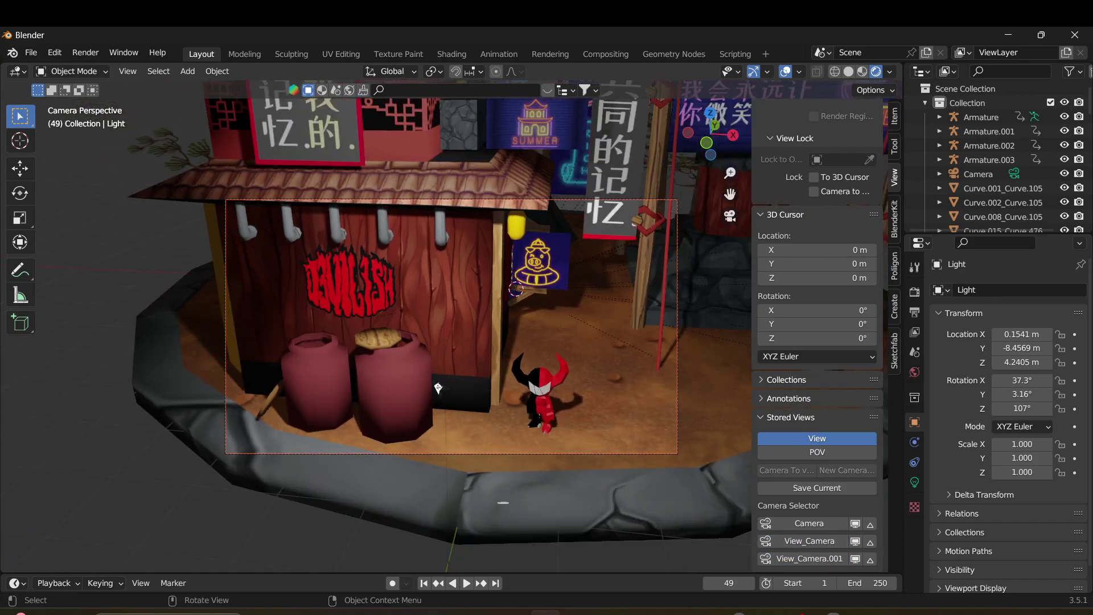
pyautogui.moveTo(438, 388); pyautogui.dragTo(424, 349, button='middle')
pyautogui.scroll(-4, 425, 349)
pyautogui.scroll(-1, 453, 304)
pyautogui.scroll(-1, 454, 303)
pyautogui.scroll(4, 470, 275)
pyautogui.moveTo(484, 263); pyautogui.dragTo(380, 250, button='middle')
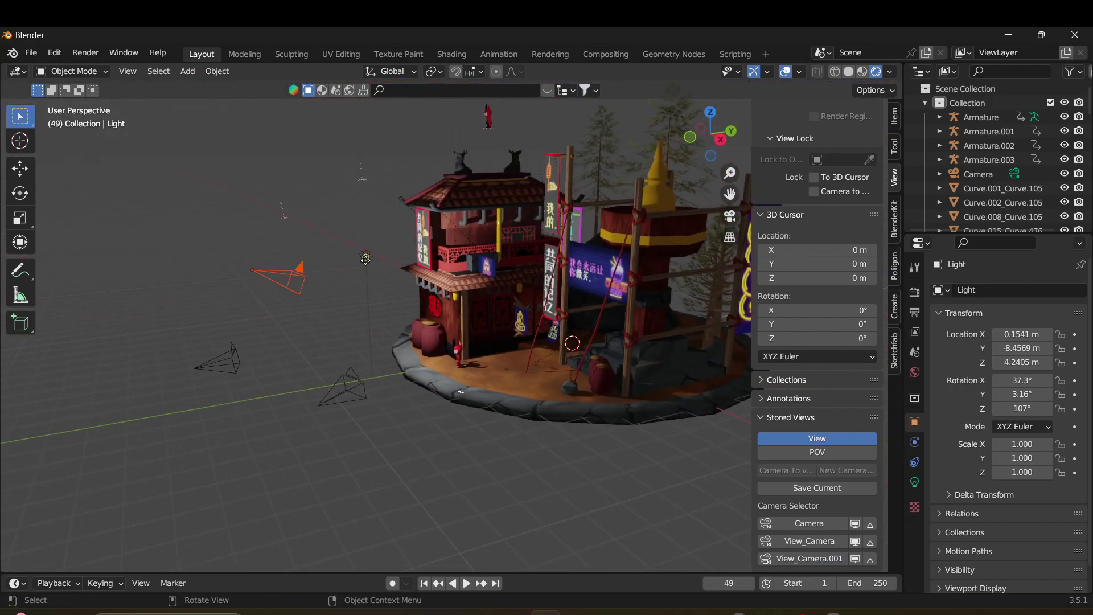
pyautogui.click(365, 258)
pyautogui.hotkey('ctrl', 'c')
pyautogui.hotkey('ctrl', 'v')
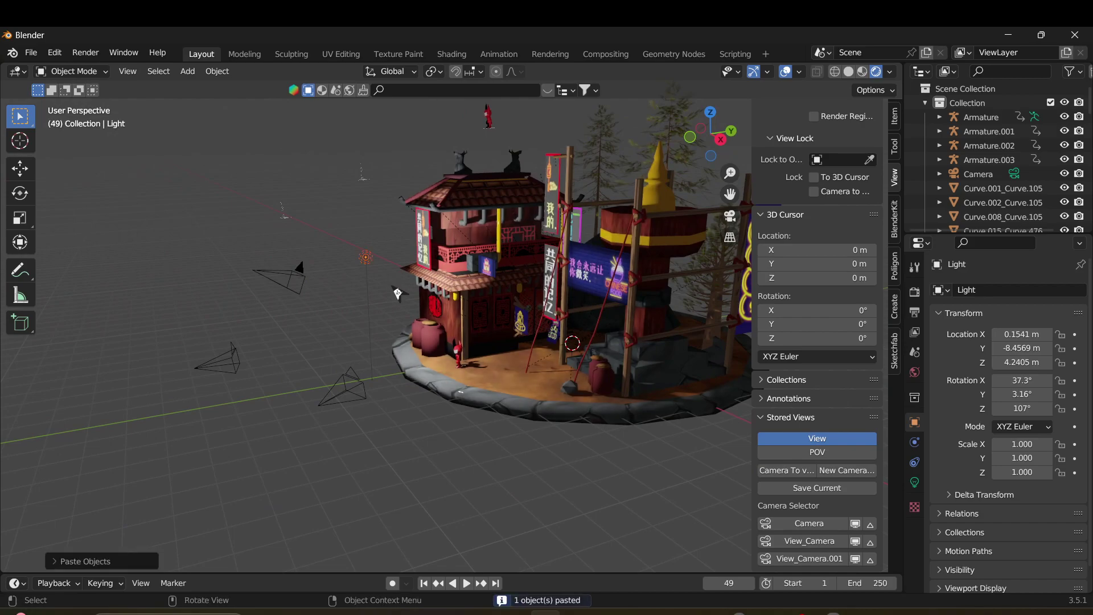
pyautogui.press('g')
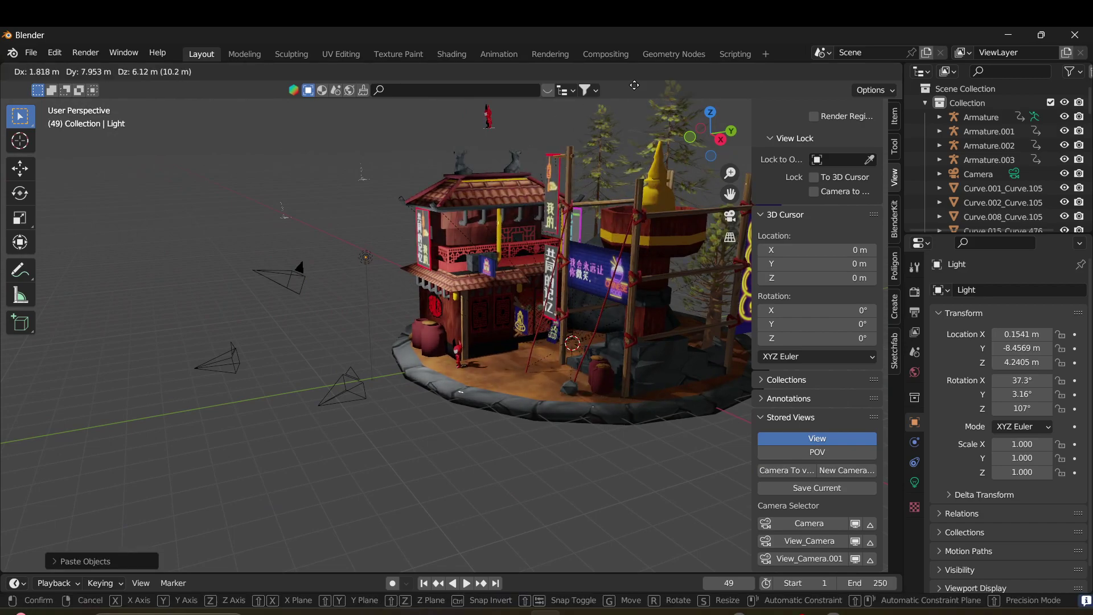
pyautogui.click(641, 93)
# Step: Compare the two-light setup through View_Camera and View_Camera.001, ending on the raised View_Camera.001 shot
pyautogui.click(730, 215)
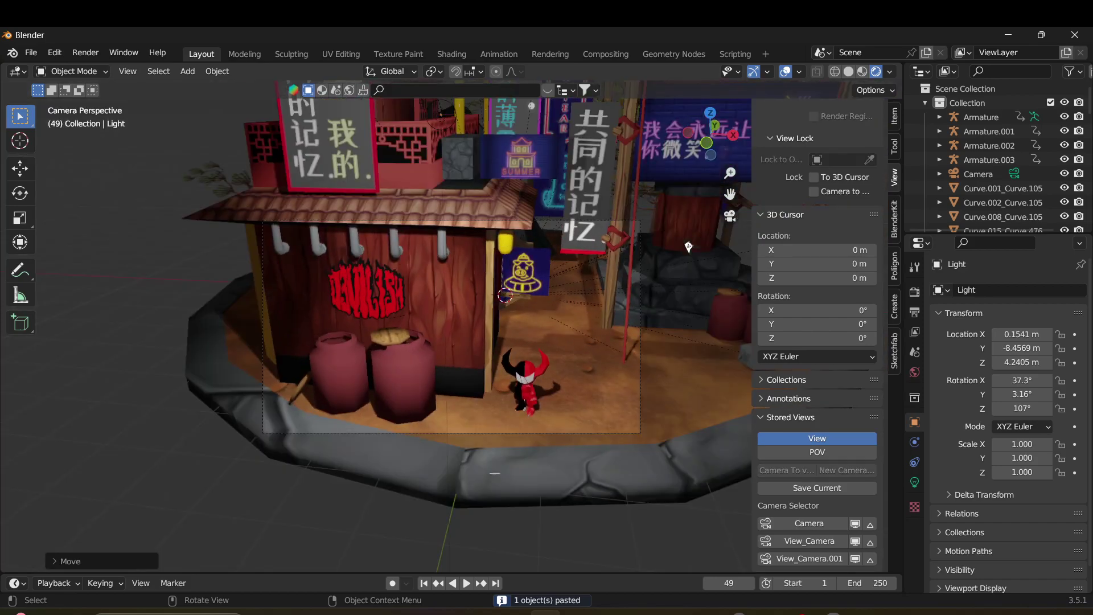
pyautogui.click(803, 541)
pyautogui.scroll(2, 660, 463)
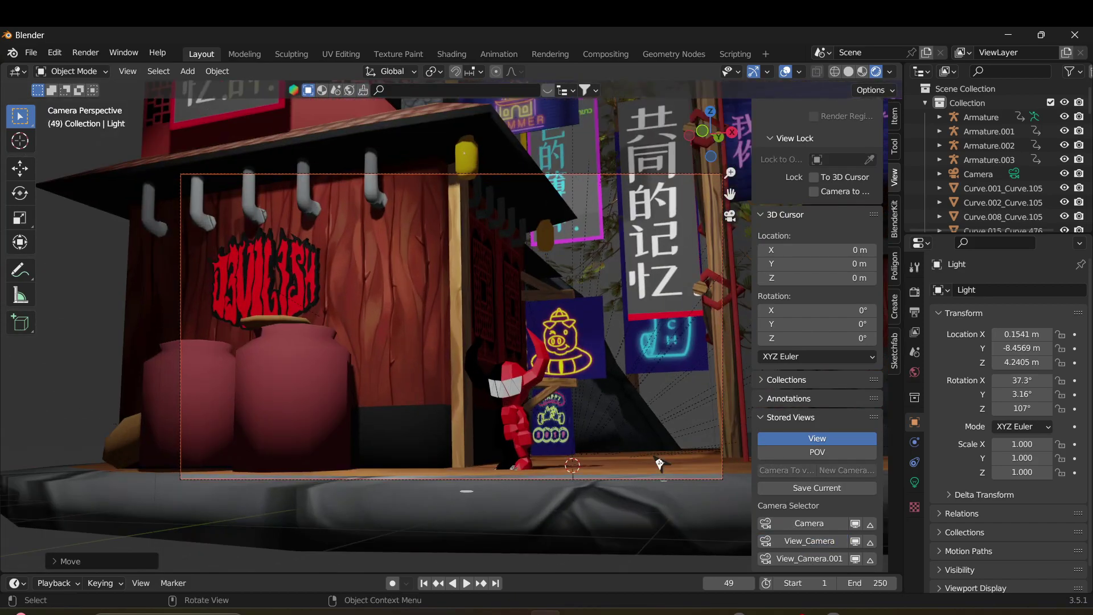
pyautogui.click(774, 558)
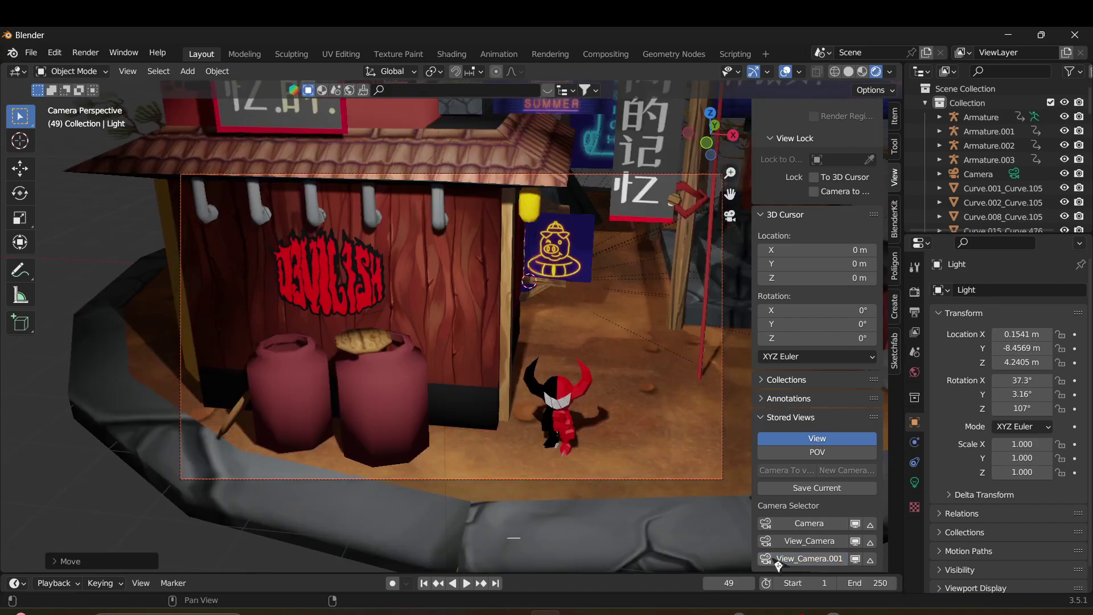
# Step: Open the render output path for editing and browse to the C:\Modeling\Renders folder
pyautogui.click(914, 312)
pyautogui.scroll(-4, 984, 456)
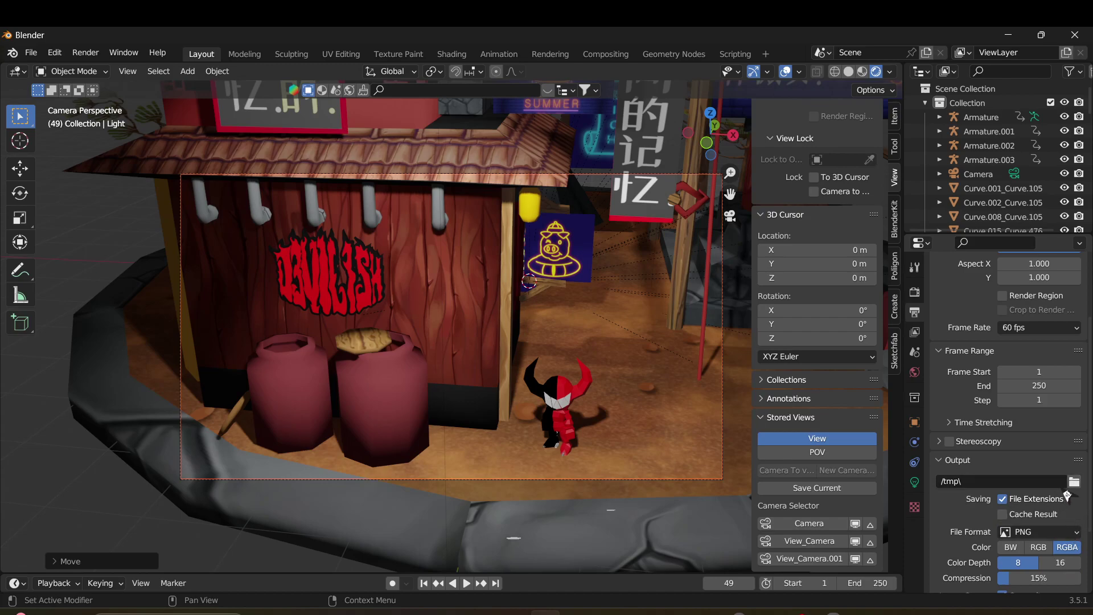
pyautogui.click(1074, 481)
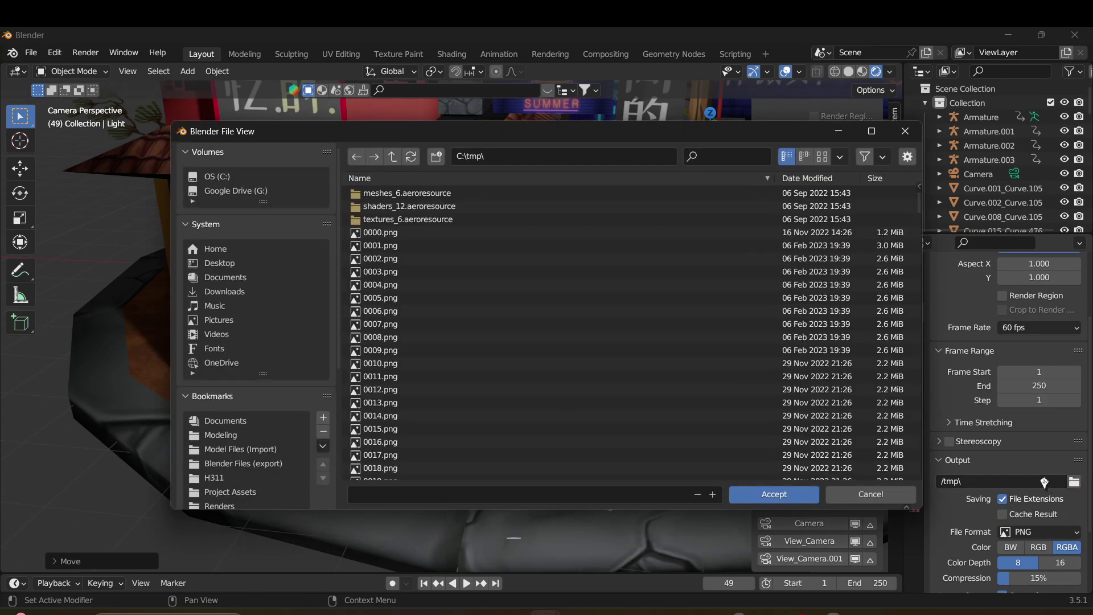
pyautogui.click(394, 157)
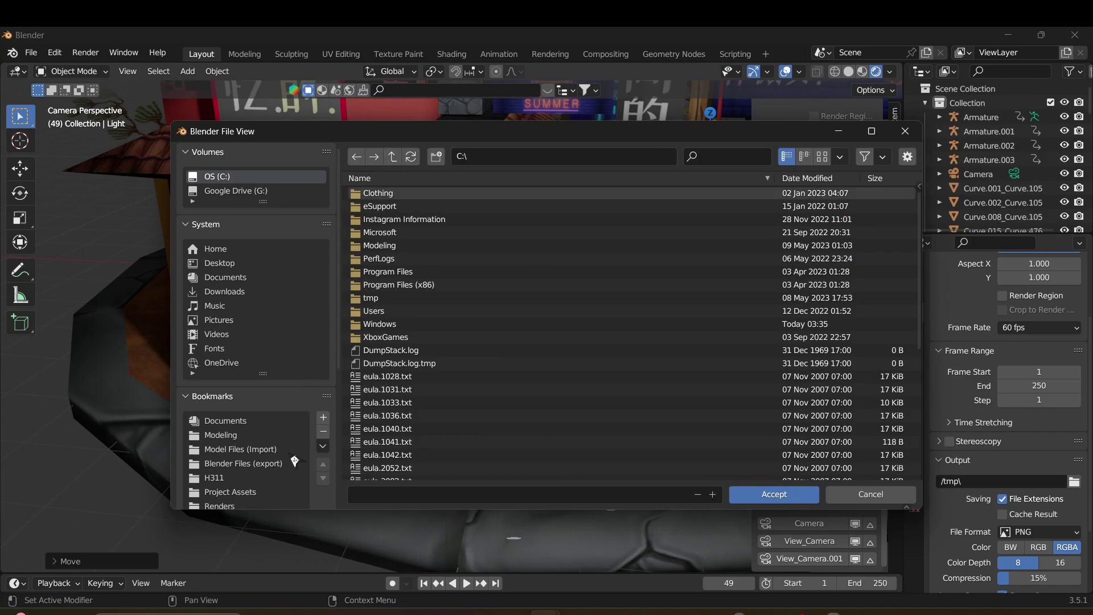
pyautogui.scroll(-3, 296, 455)
pyautogui.click(274, 461)
# Step: Create a folder named LOWPOLYBVLLYCHINAATOWN inside Renders and set it as the render output folder
pyautogui.click(436, 157)
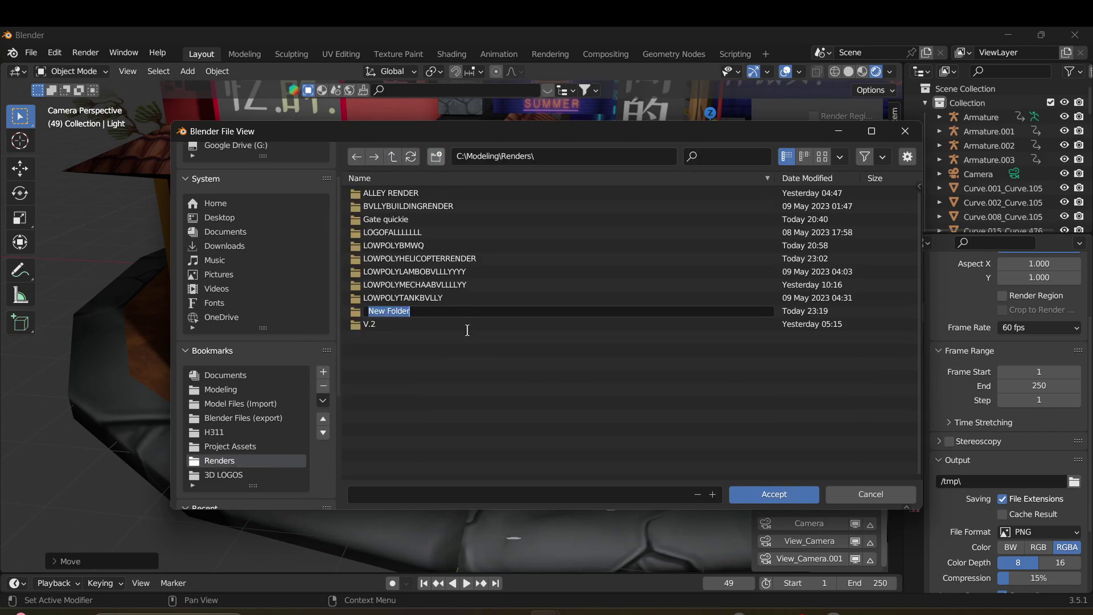
pyautogui.write('LOWPOLYBVLLYCHINAATOWN')
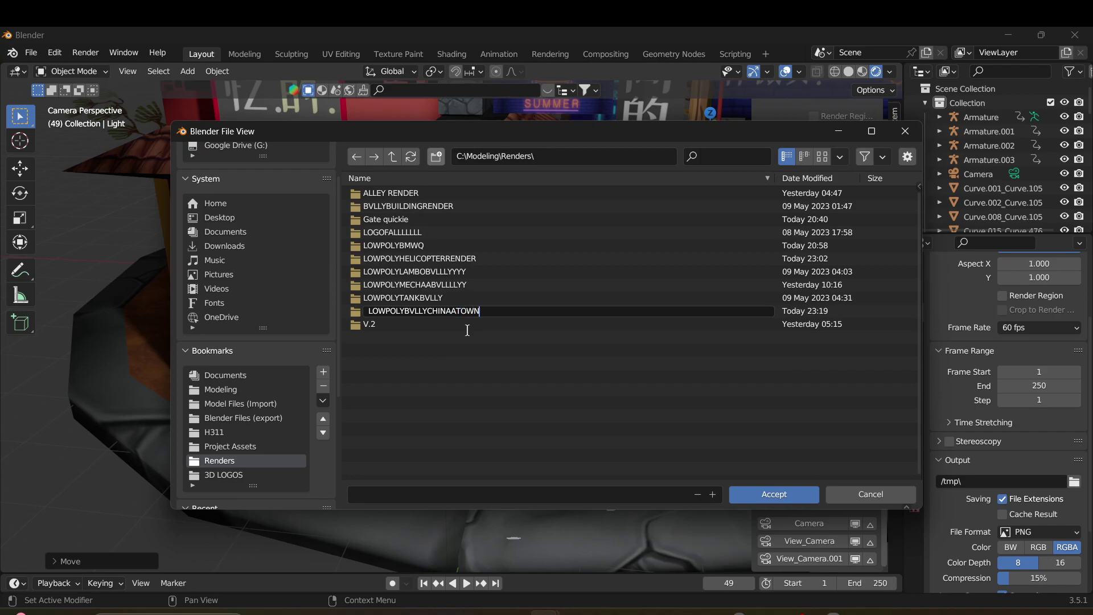
pyautogui.press('Return')
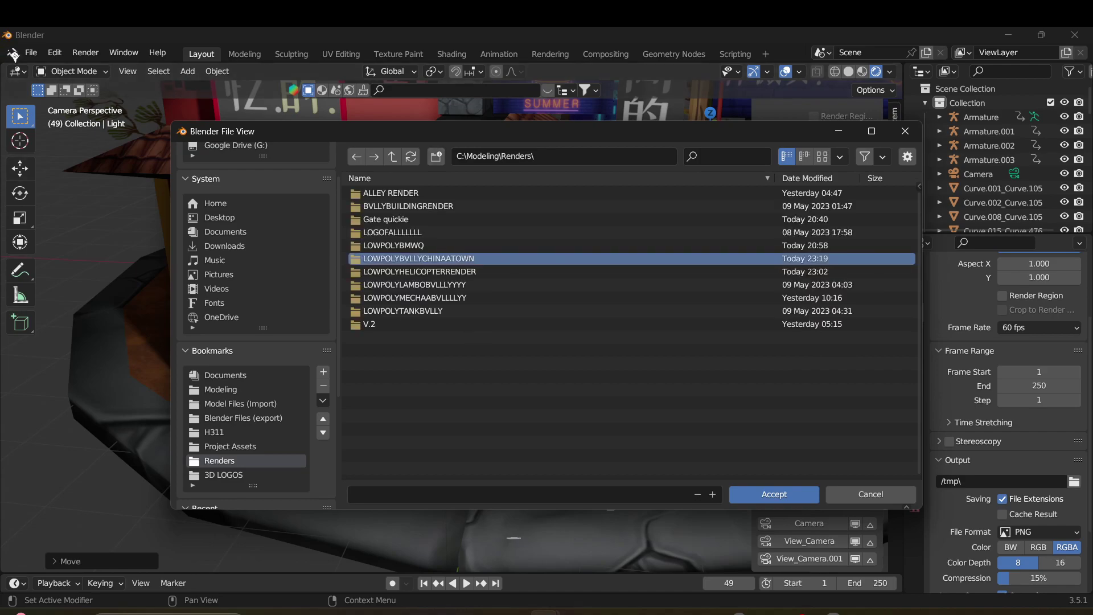
pyautogui.doubleClick(504, 260)
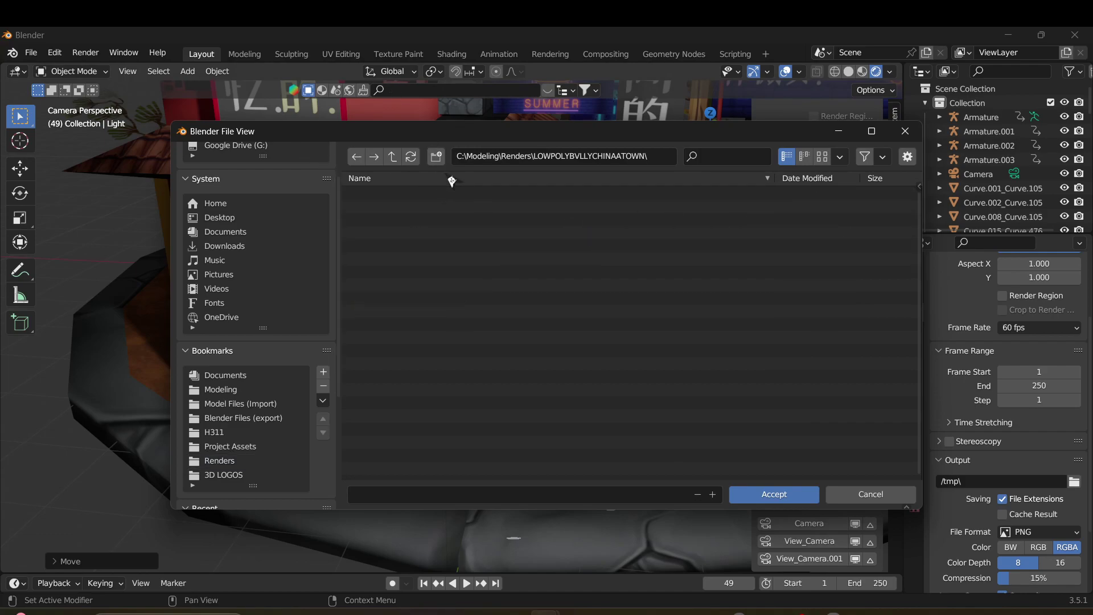
pyautogui.click(774, 494)
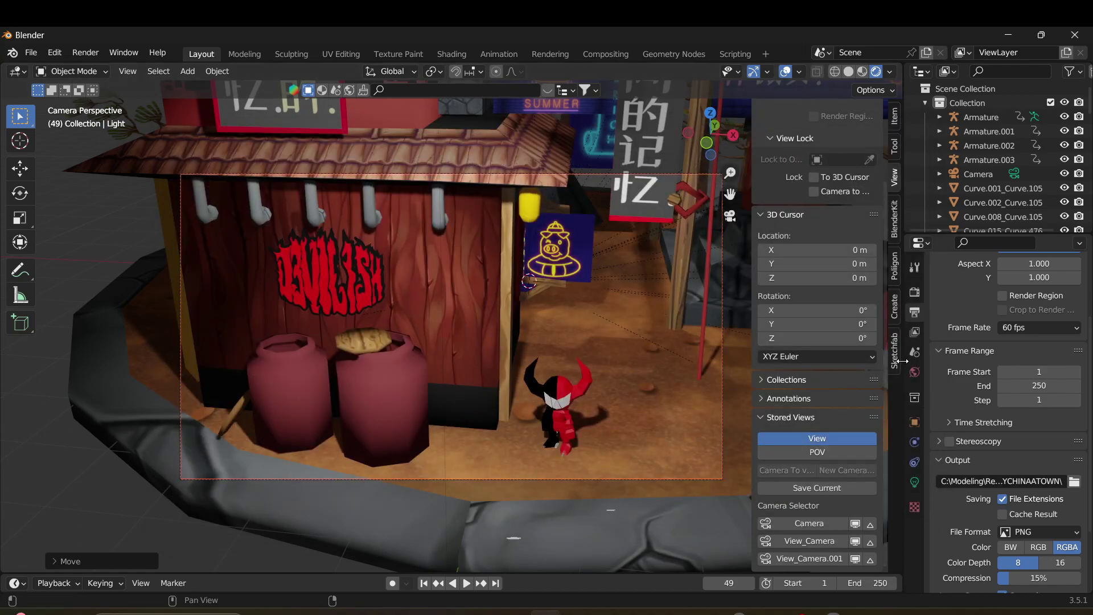
# Step: Enable the transparent film background in the render properties
pyautogui.scroll(1, 895, 313)
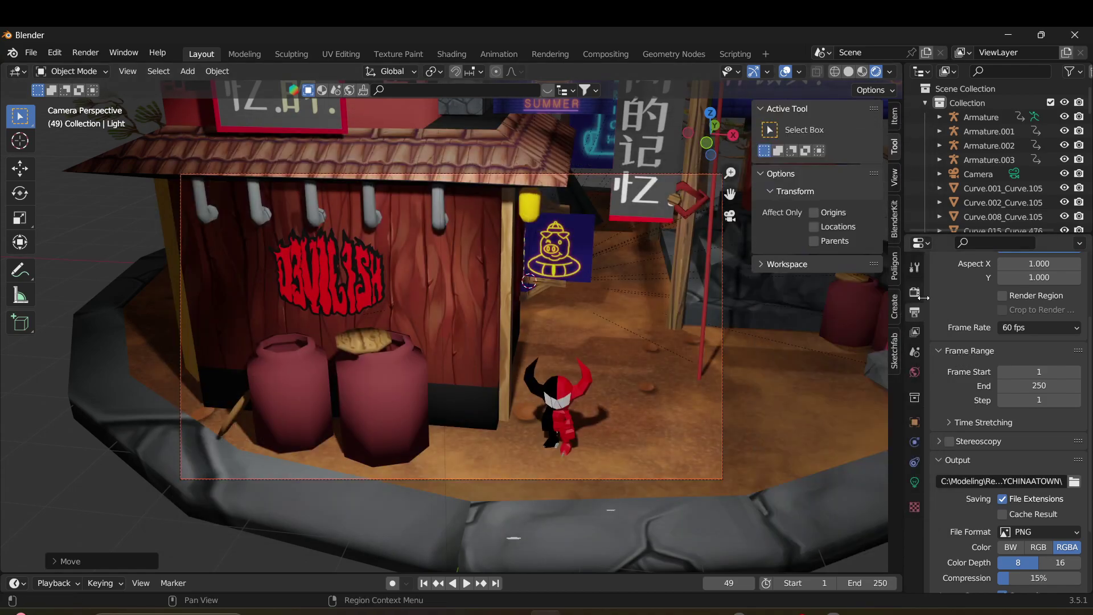
pyautogui.click(916, 293)
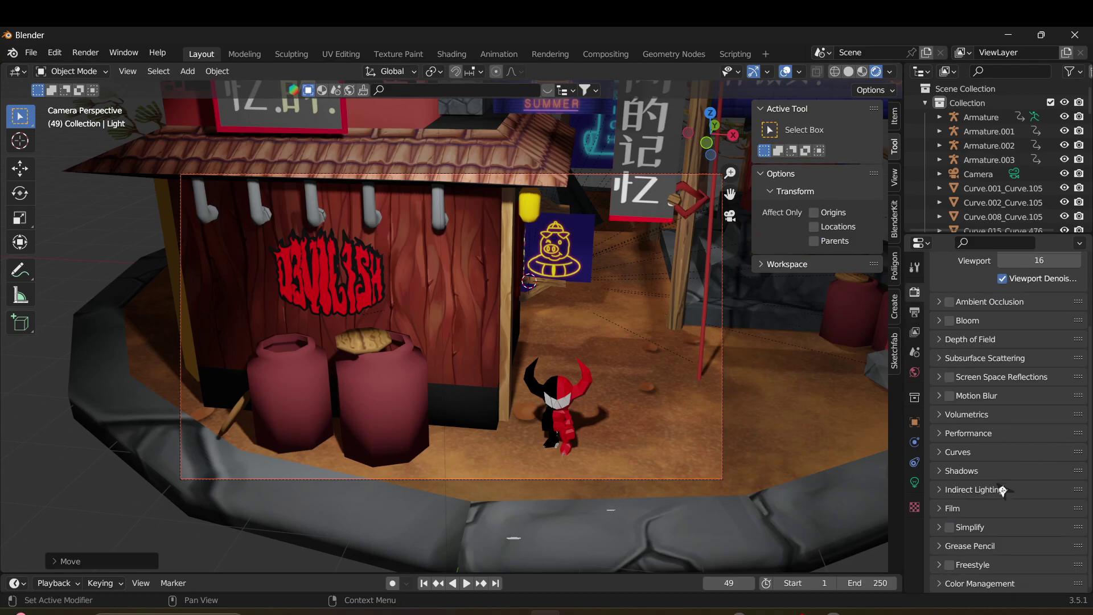
pyautogui.click(943, 516)
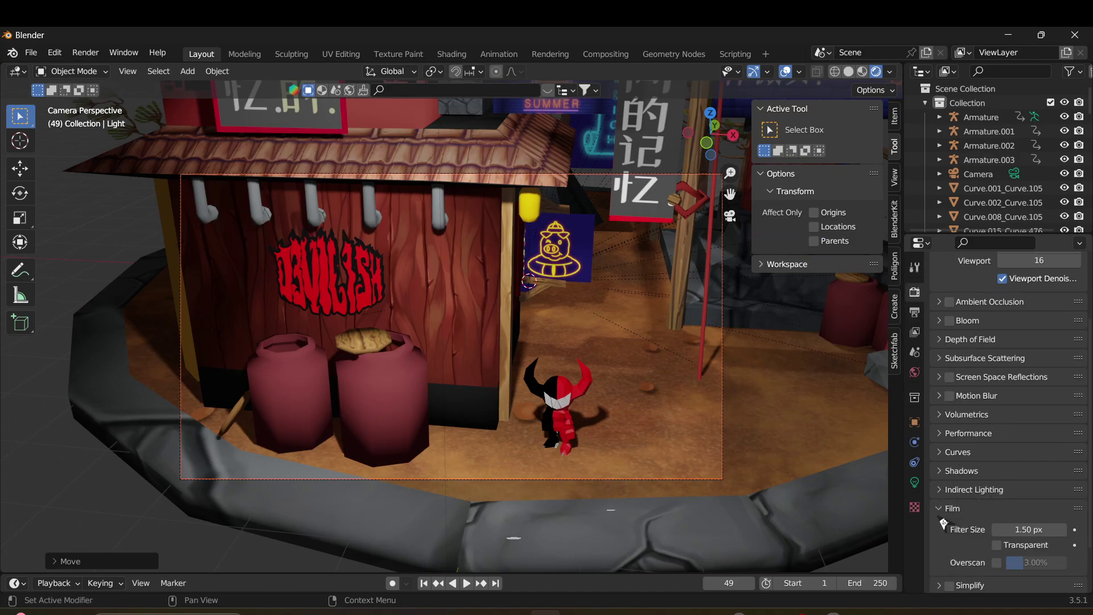
pyautogui.click(996, 545)
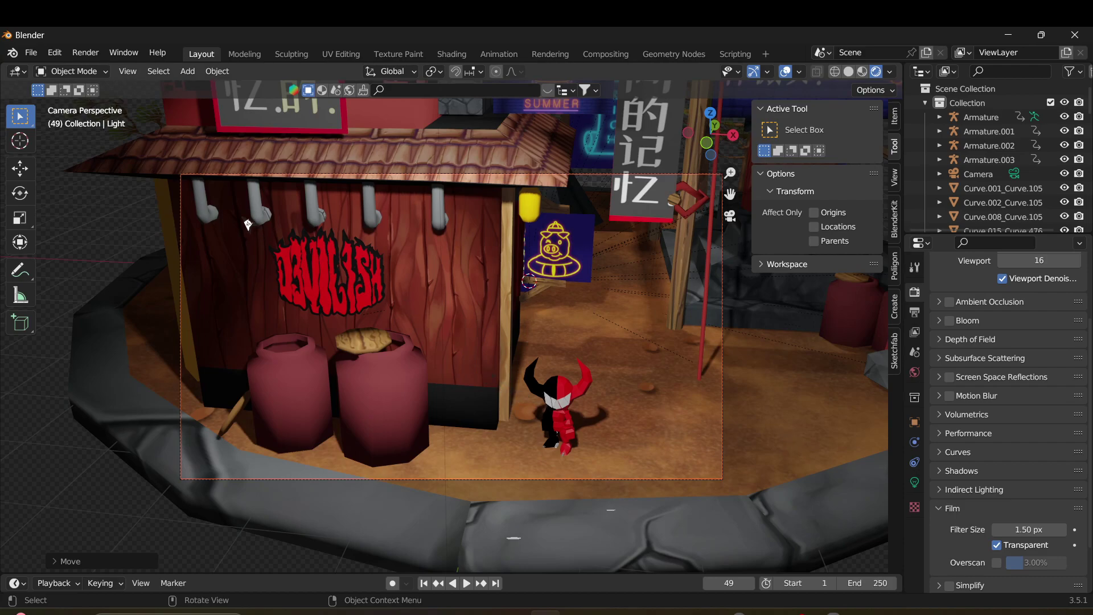
pyautogui.click(85, 52)
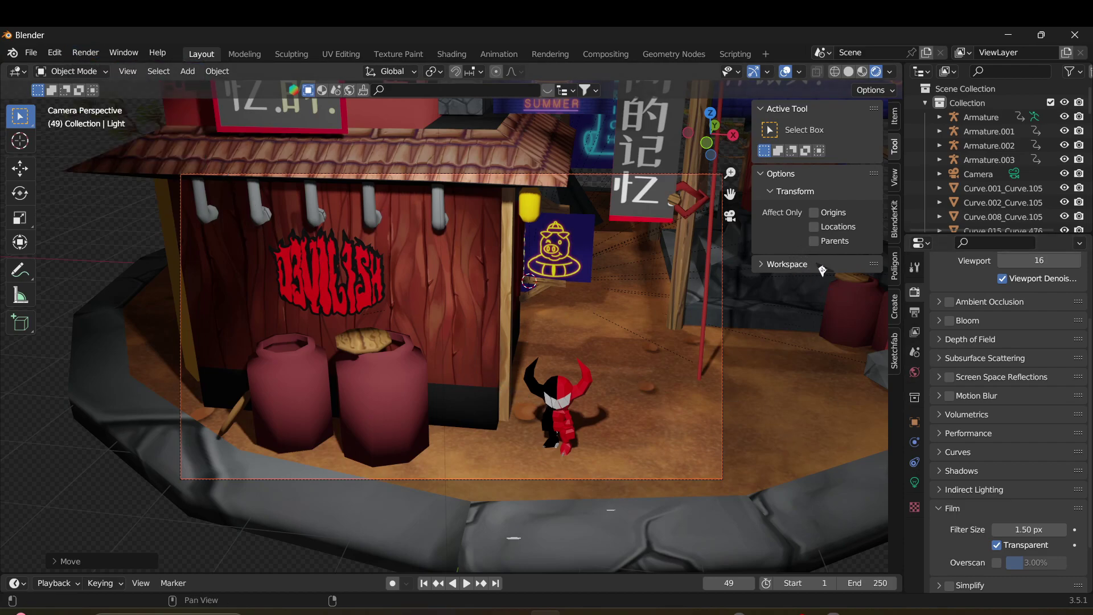
# Step: Switch the view to the camera named Camera and render a still image of the street scene from it
pyautogui.click(899, 189)
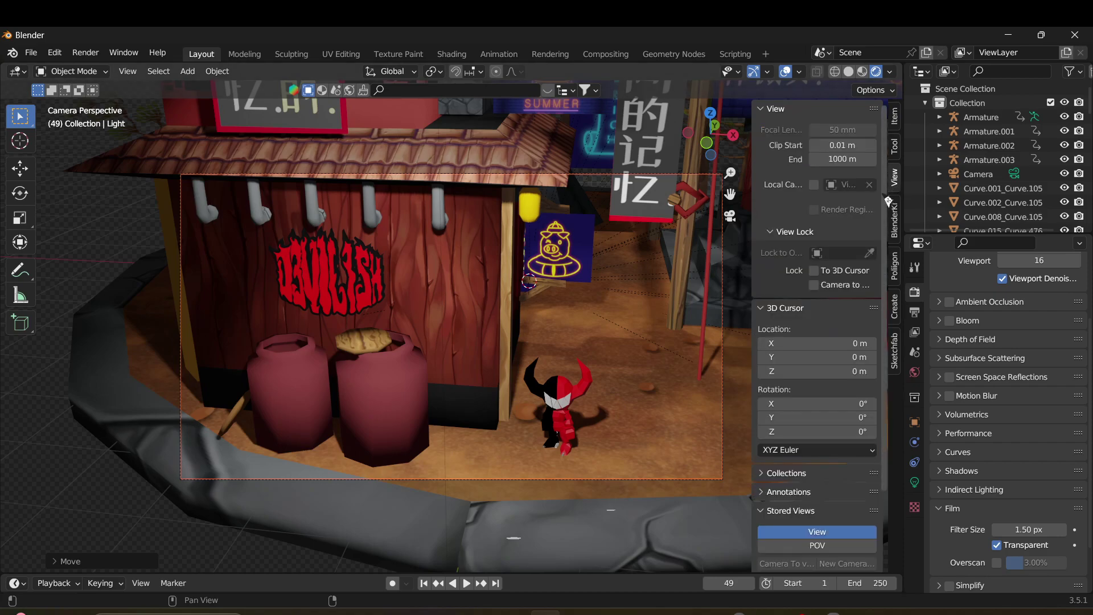
pyautogui.scroll(-4, 849, 450)
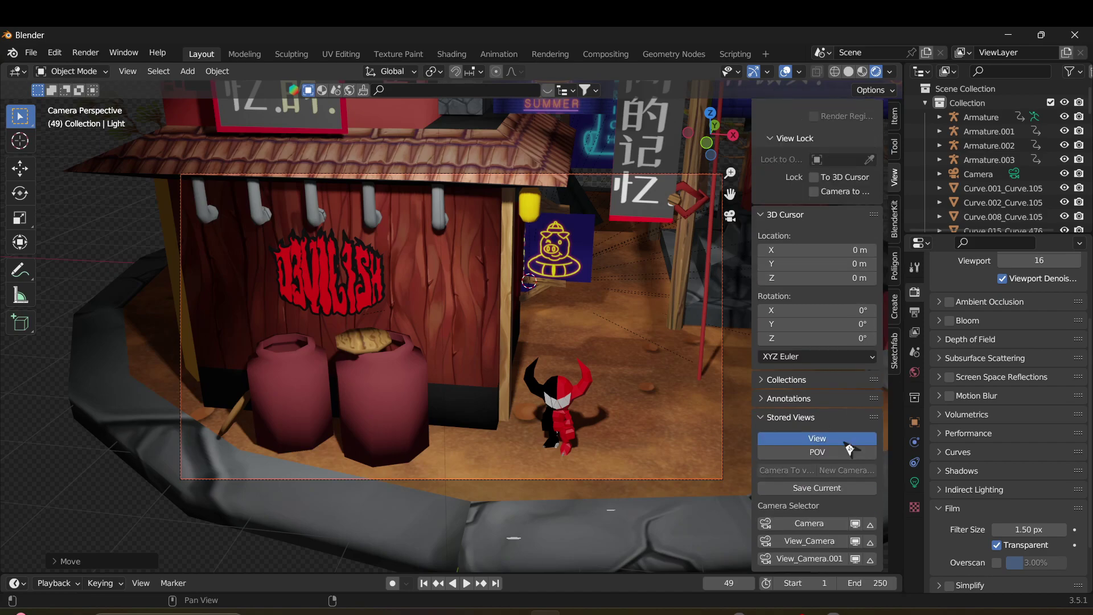
pyautogui.click(834, 524)
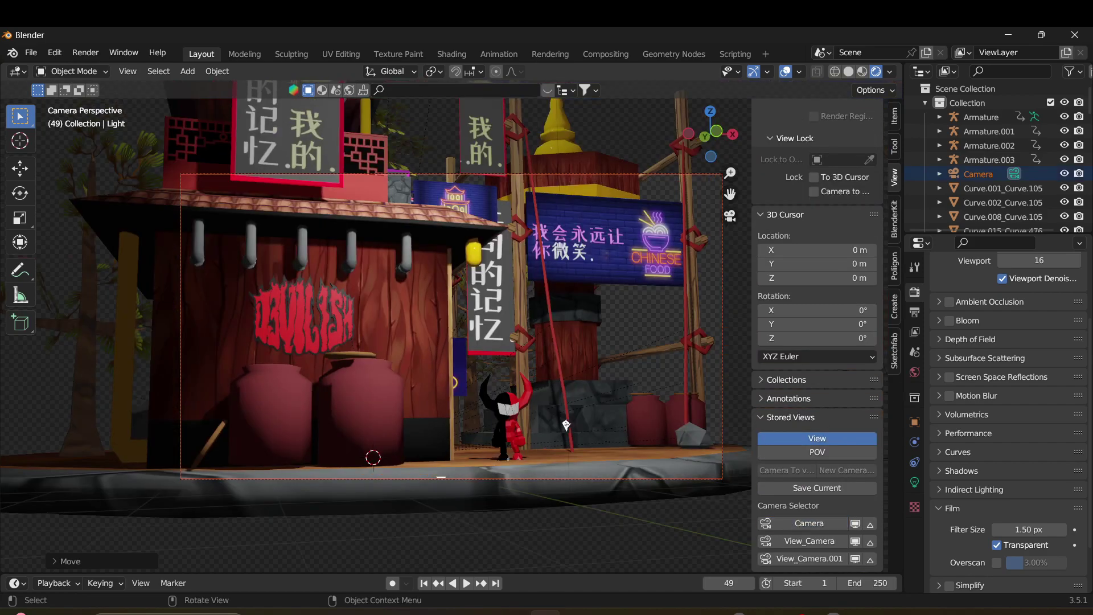
pyautogui.click(85, 52)
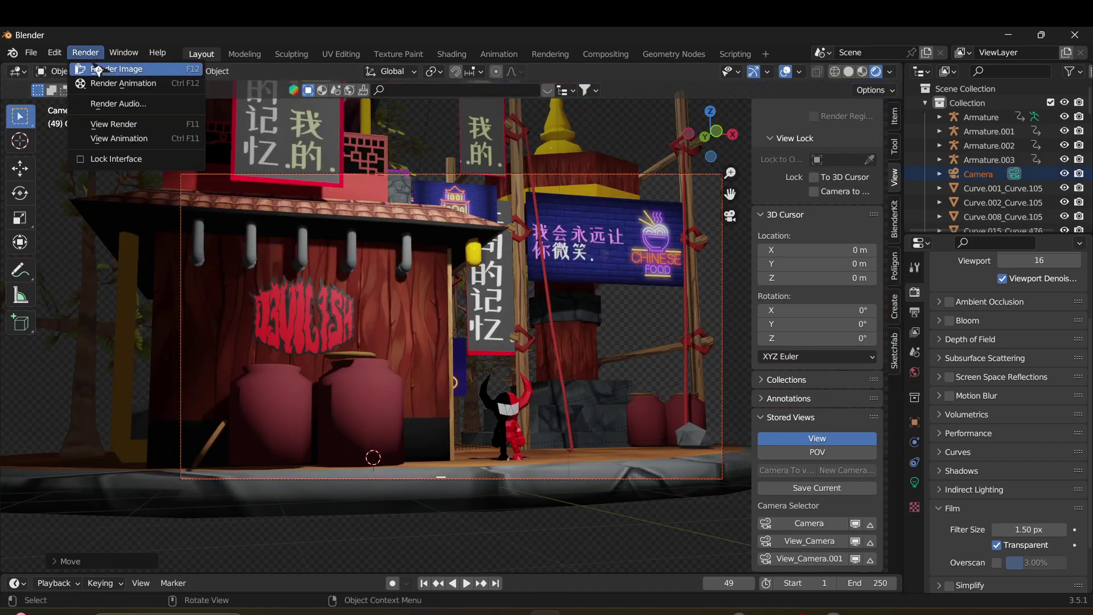
pyautogui.click(106, 69)
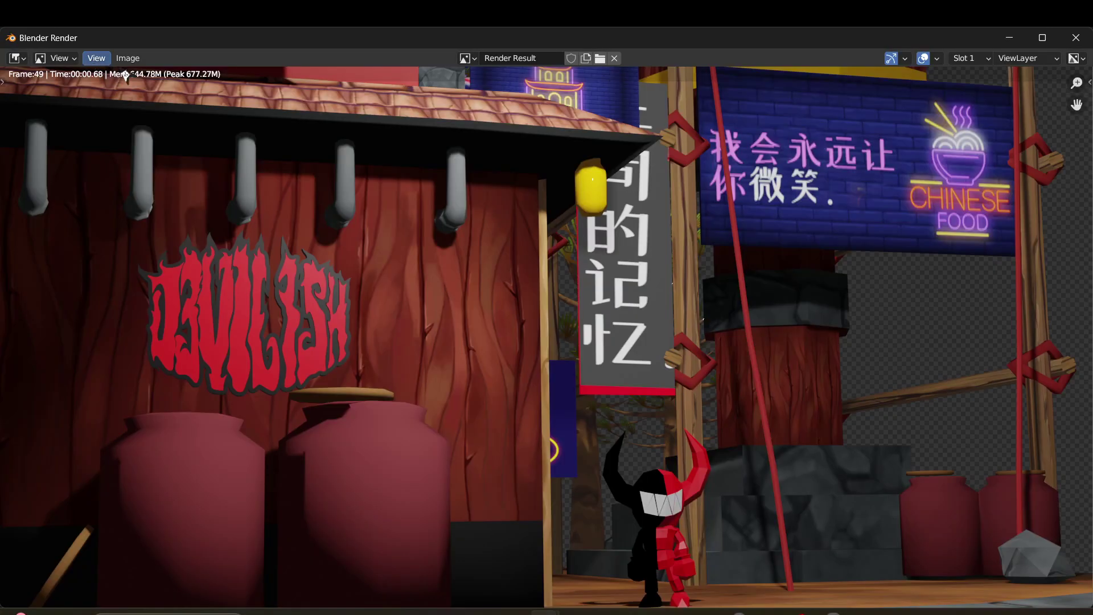
pyautogui.scroll(-2, 231, 182)
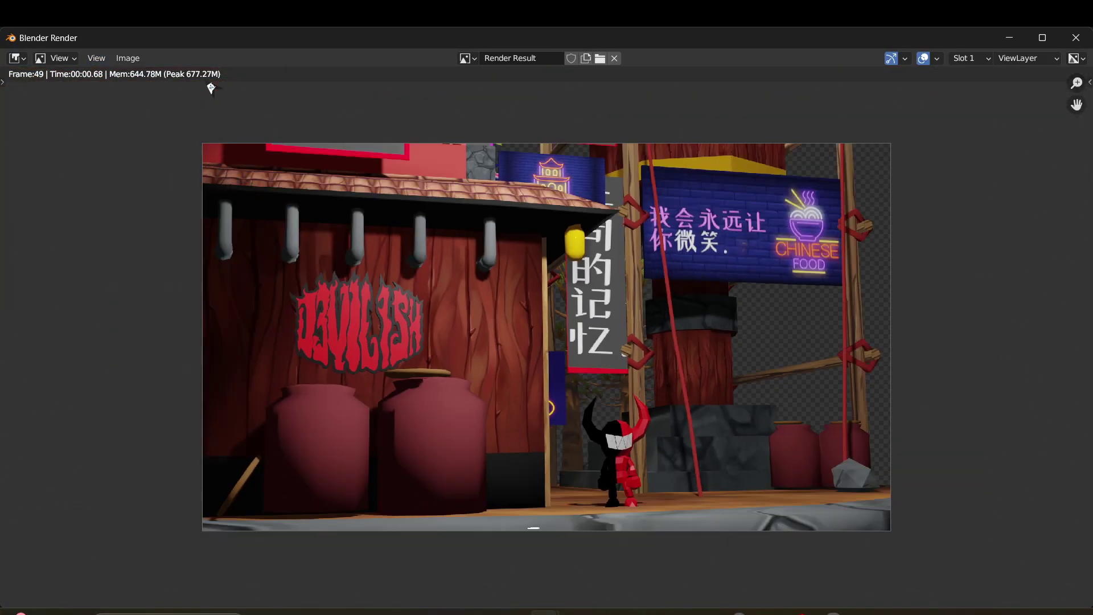
# Step: Save the render as 1.png in C:\Modeling\Renders\LOWPOLYBVLLYCHINAATOWN and close the render window
pyautogui.click(143, 62)
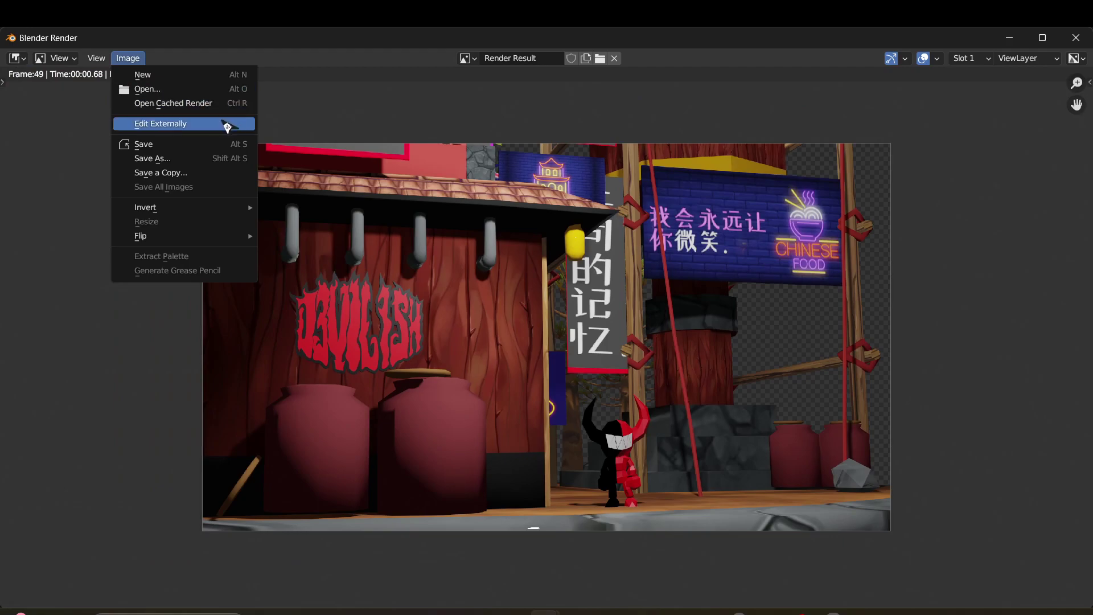
pyautogui.click(219, 159)
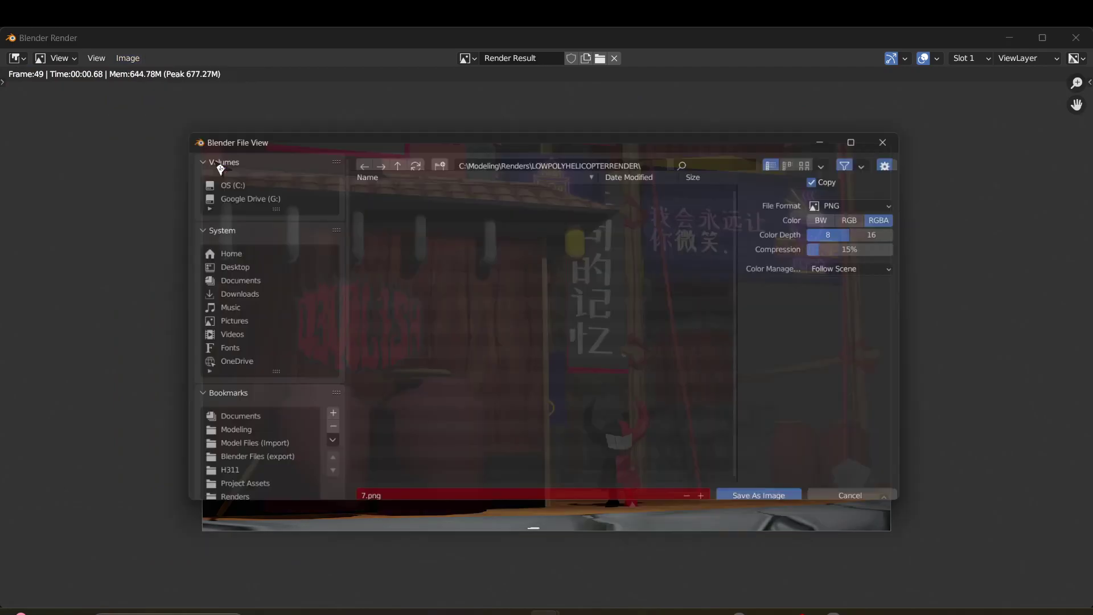
pyautogui.click(392, 158)
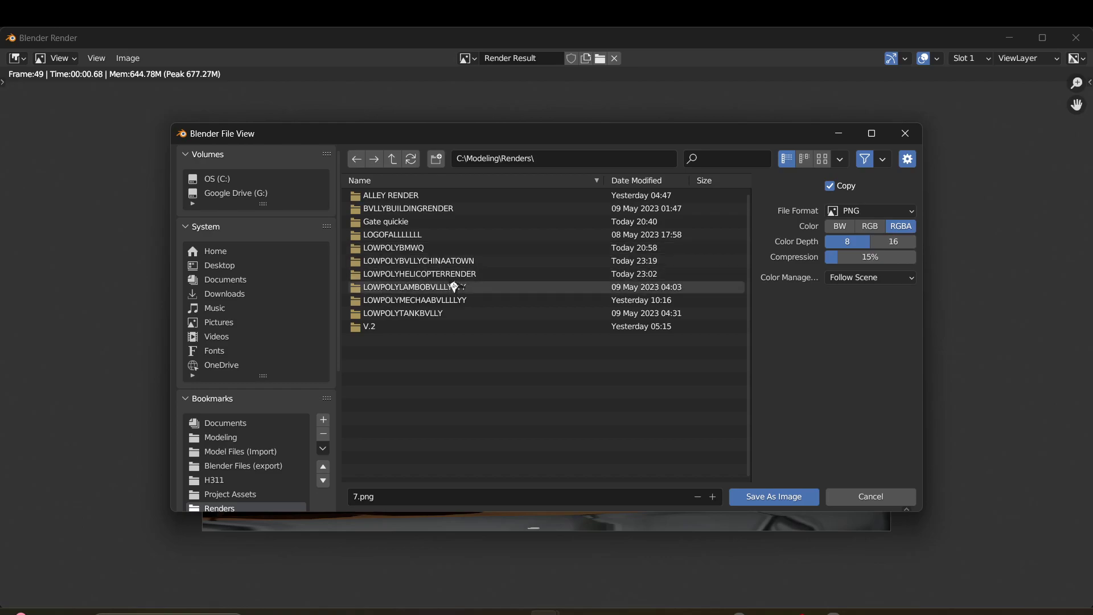
pyautogui.doubleClick(488, 263)
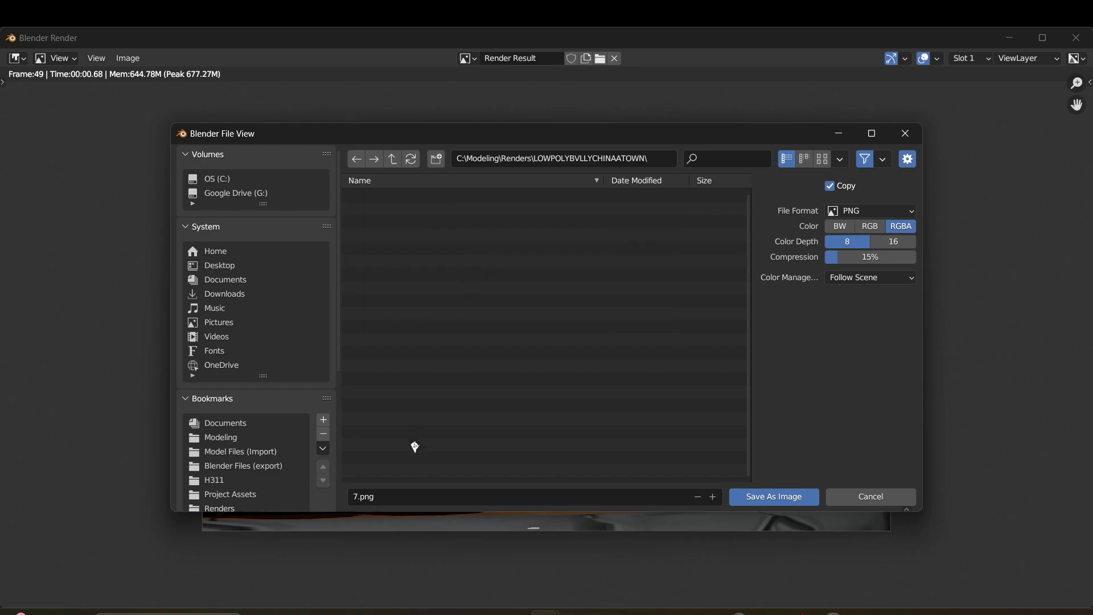
pyautogui.click(404, 497)
pyautogui.write('1')
pyautogui.click(804, 498)
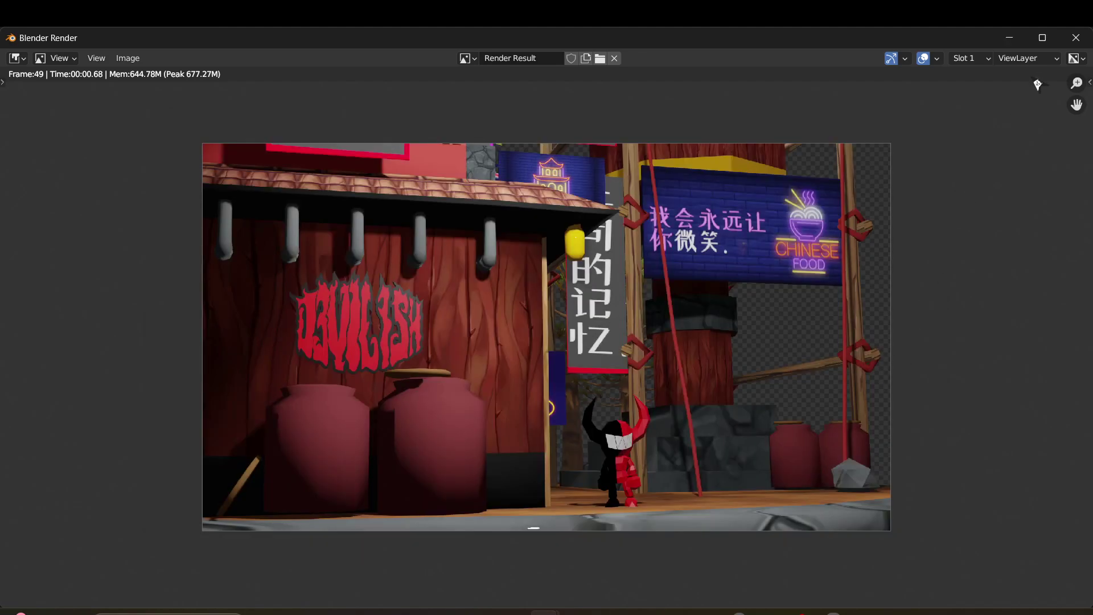
pyautogui.click(1076, 38)
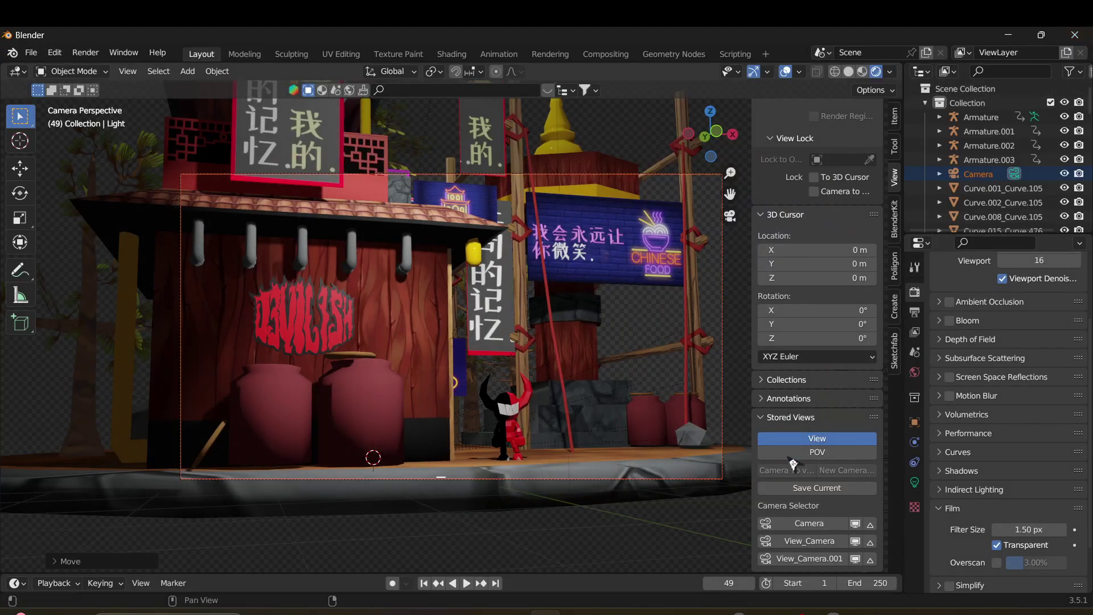
# Step: Switch the view to View_Camera and render a still image from it
pyautogui.click(805, 555)
pyautogui.click(85, 52)
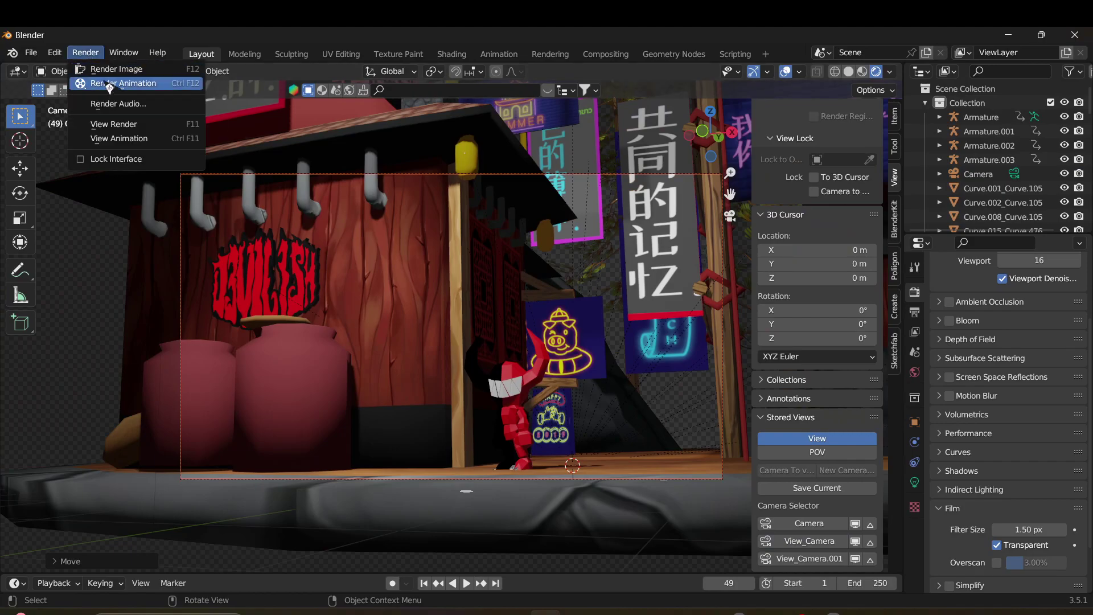
pyautogui.click(108, 84)
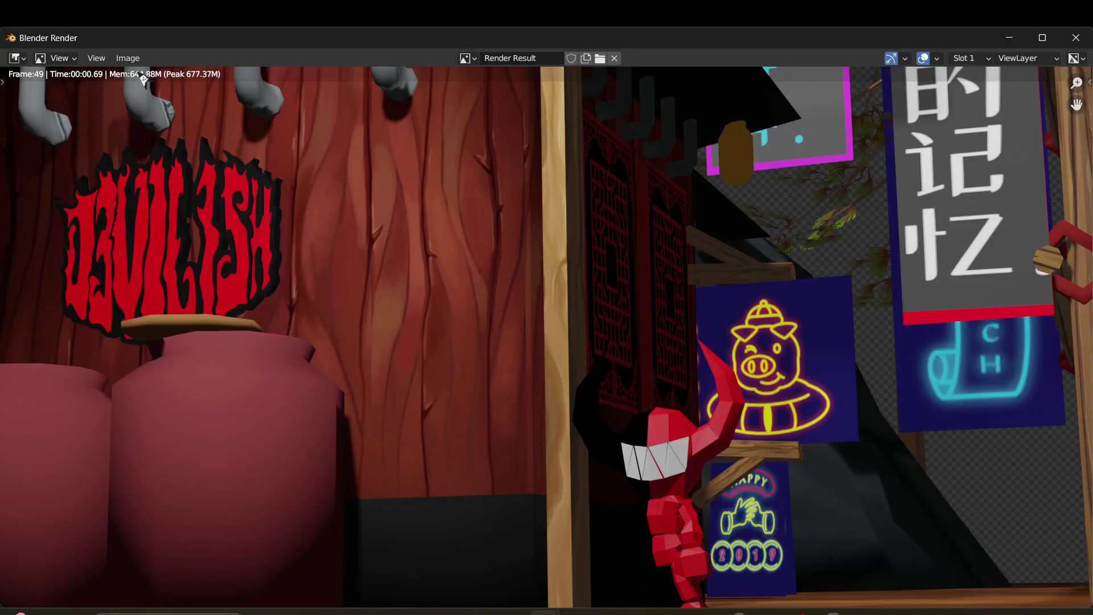
pyautogui.scroll(-2, 740, 381)
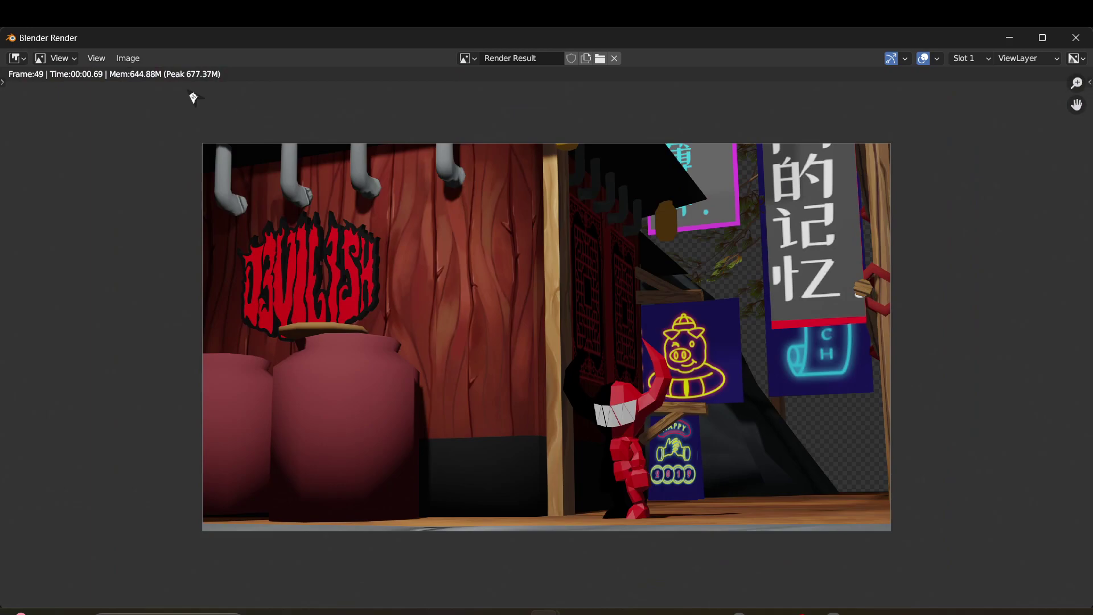
# Step: Save the View_Camera render as 2.png in the LOWPOLYBVLLYCHINAATOWN folder and close the render window
pyautogui.click(140, 61)
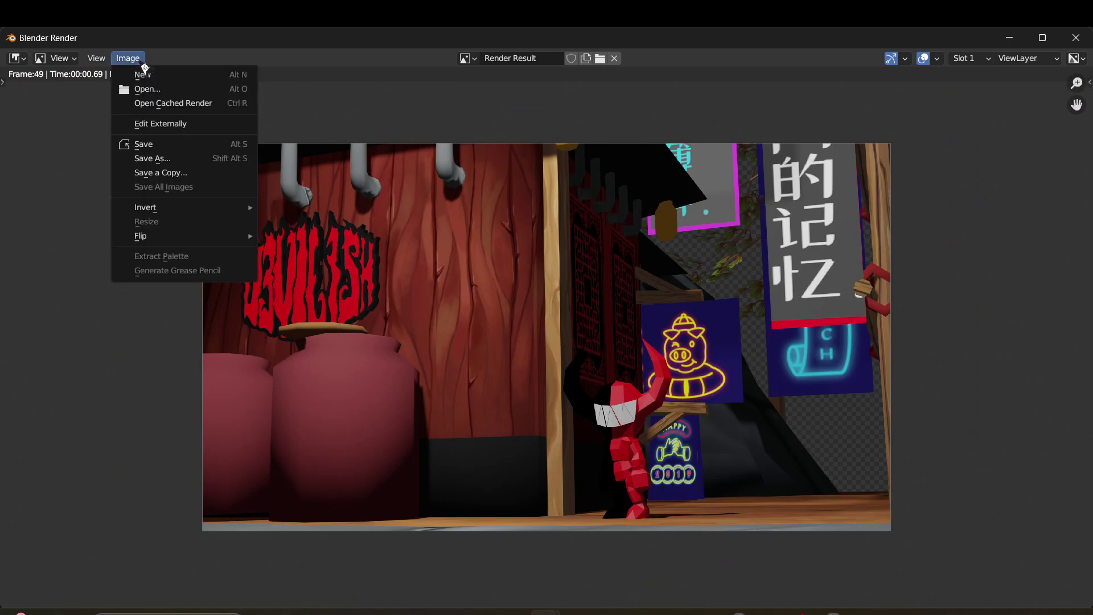
pyautogui.click(194, 161)
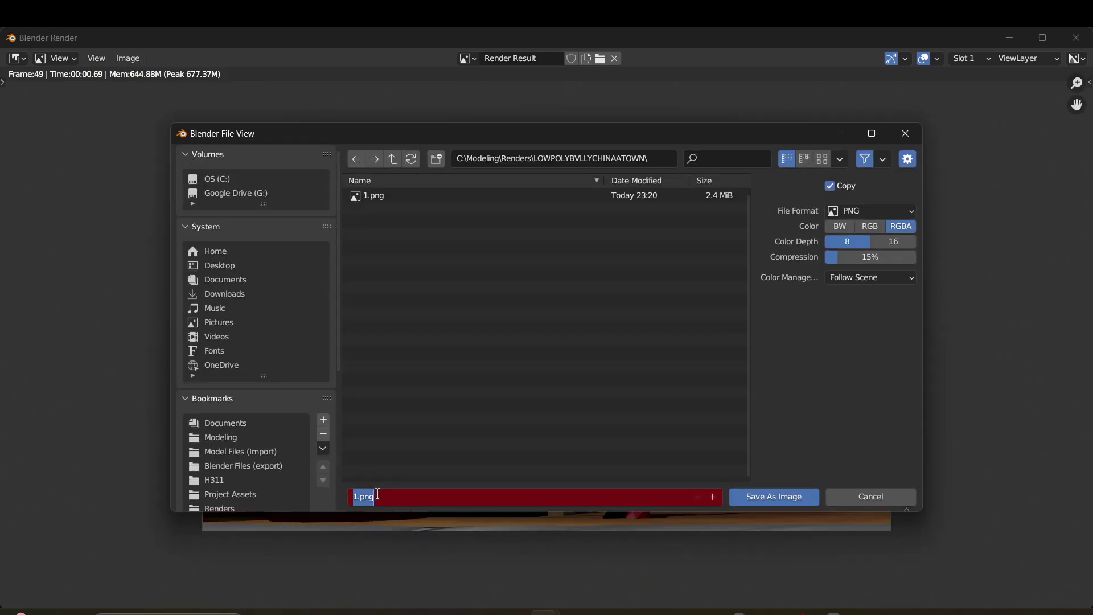
pyautogui.press('BackSpace')
pyautogui.write('2')
pyautogui.press('Return')
pyautogui.click(785, 497)
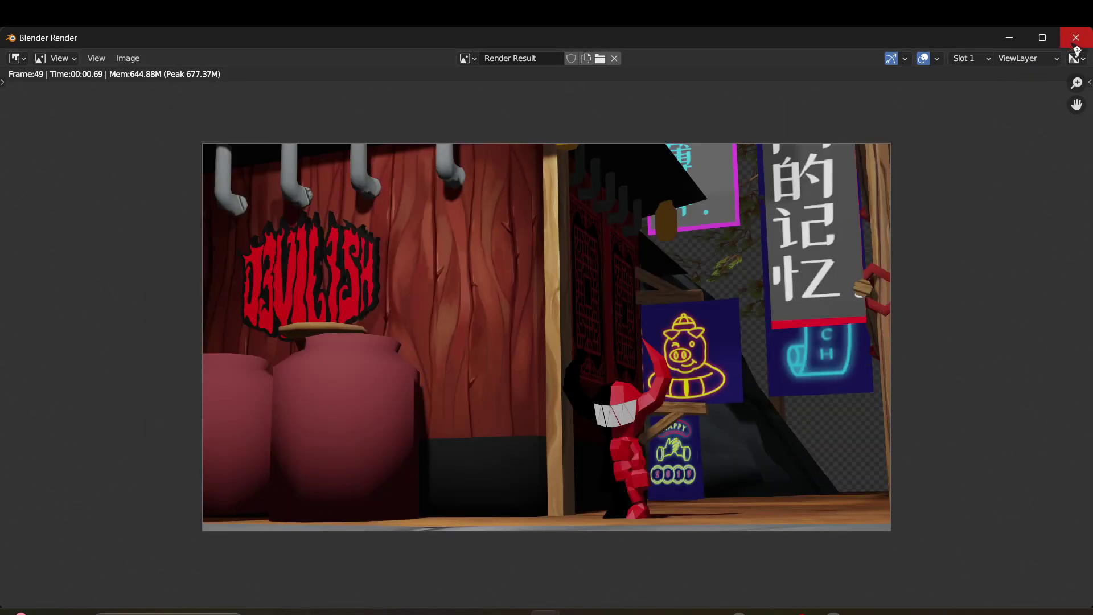
pyautogui.click(1076, 37)
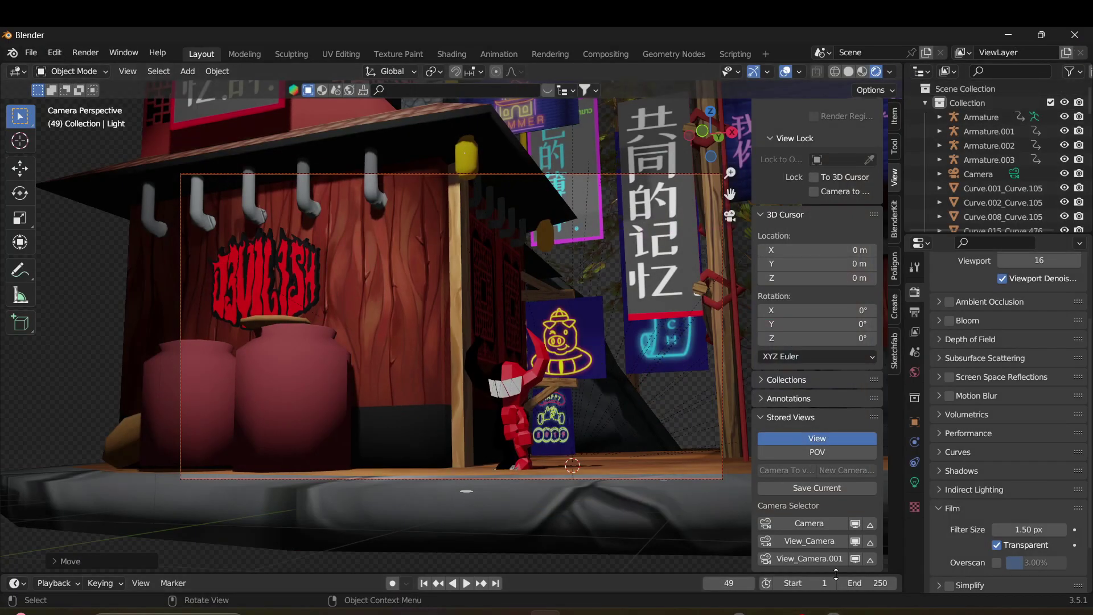
# Step: Switch the view to View_Camera.001 and render a still image from it
pyautogui.click(809, 558)
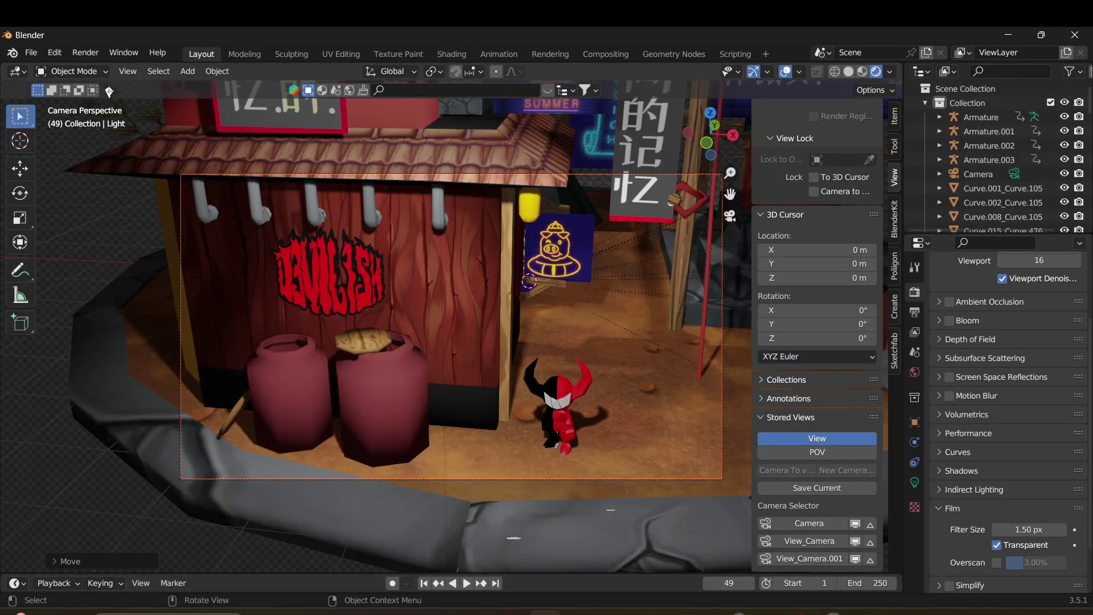
pyautogui.click(86, 53)
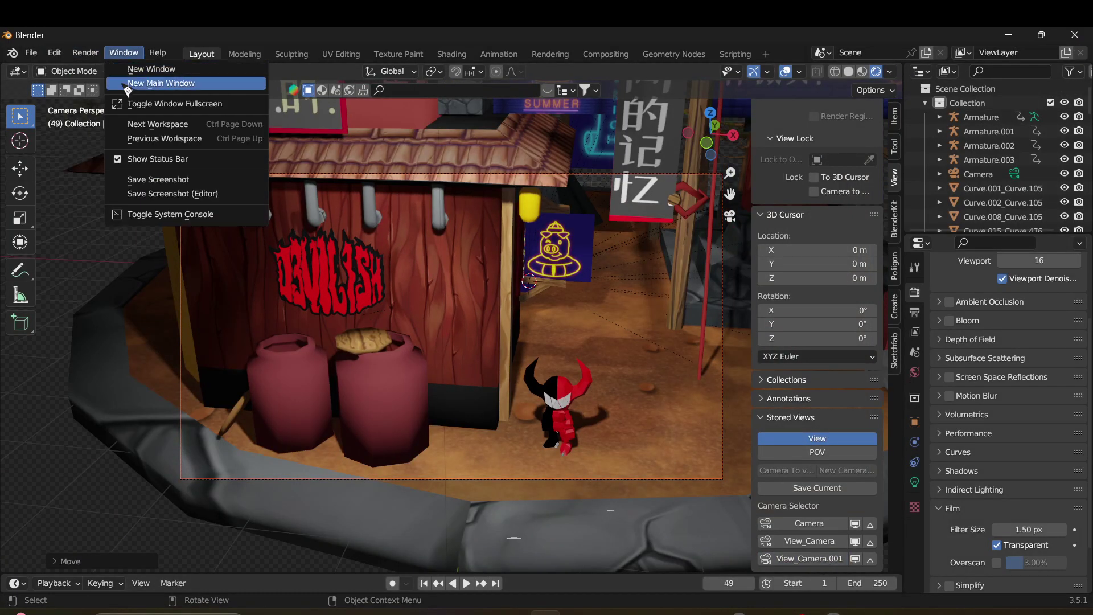
pyautogui.click(89, 55)
pyautogui.click(106, 75)
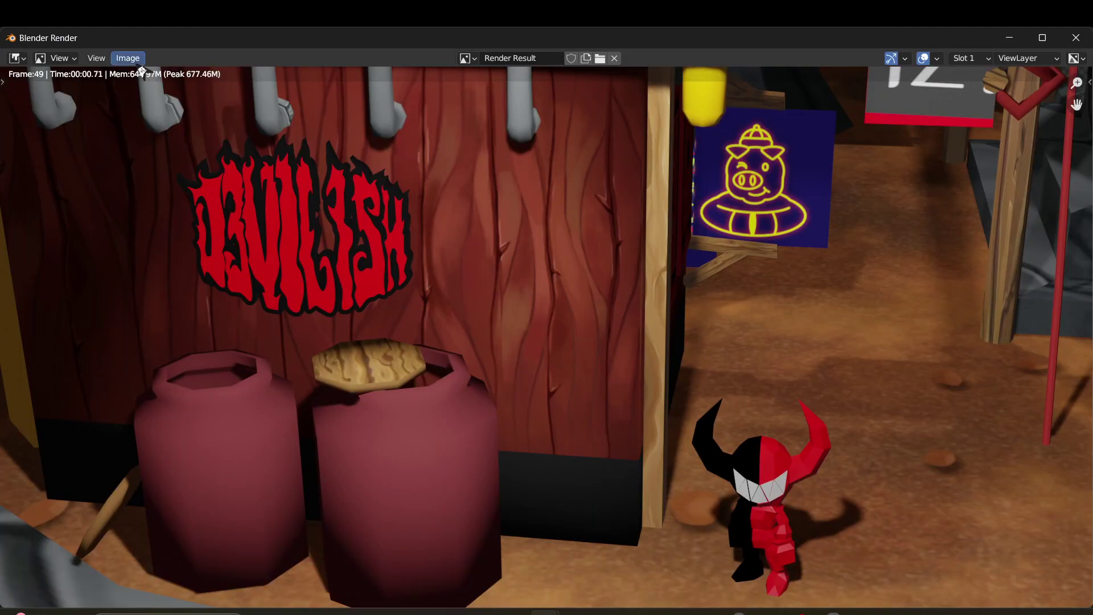
# Step: Save the View_Camera.001 render as 3.png in the LOWPOLYBVLLYCHINAATOWN folder and close the render window
pyautogui.click(127, 58)
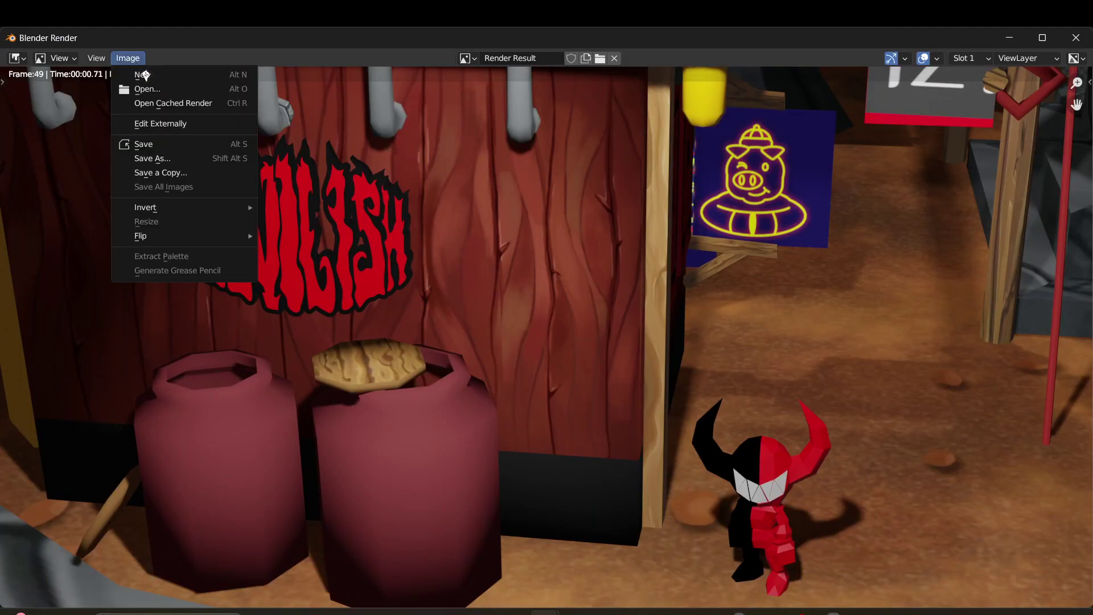
pyautogui.click(182, 164)
pyautogui.click(466, 504)
pyautogui.write('3.png')
pyautogui.click(794, 497)
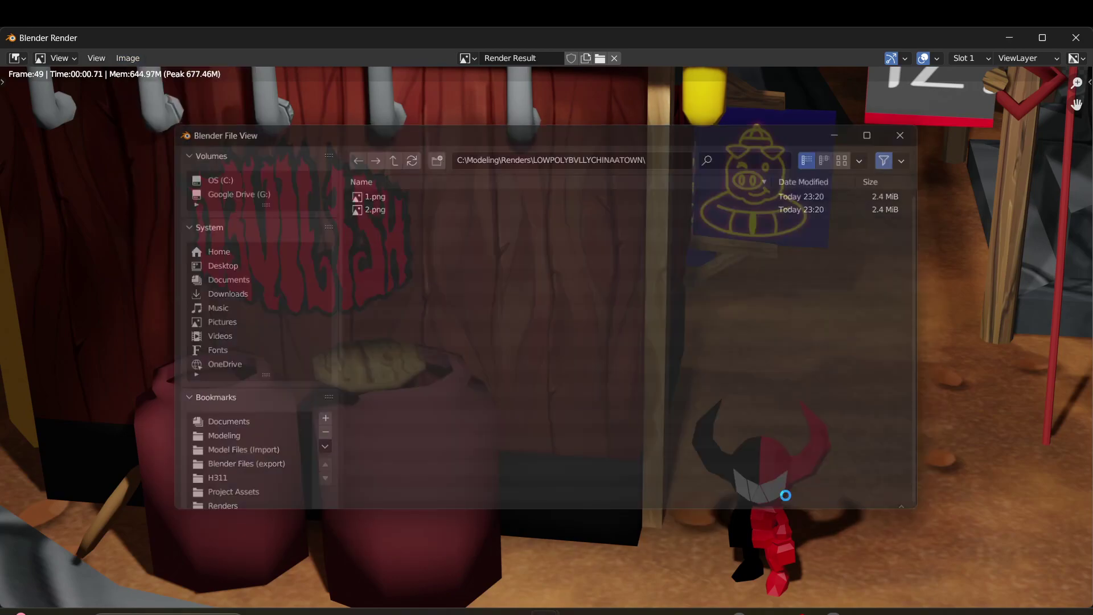
pyautogui.scroll(-3, 755, 356)
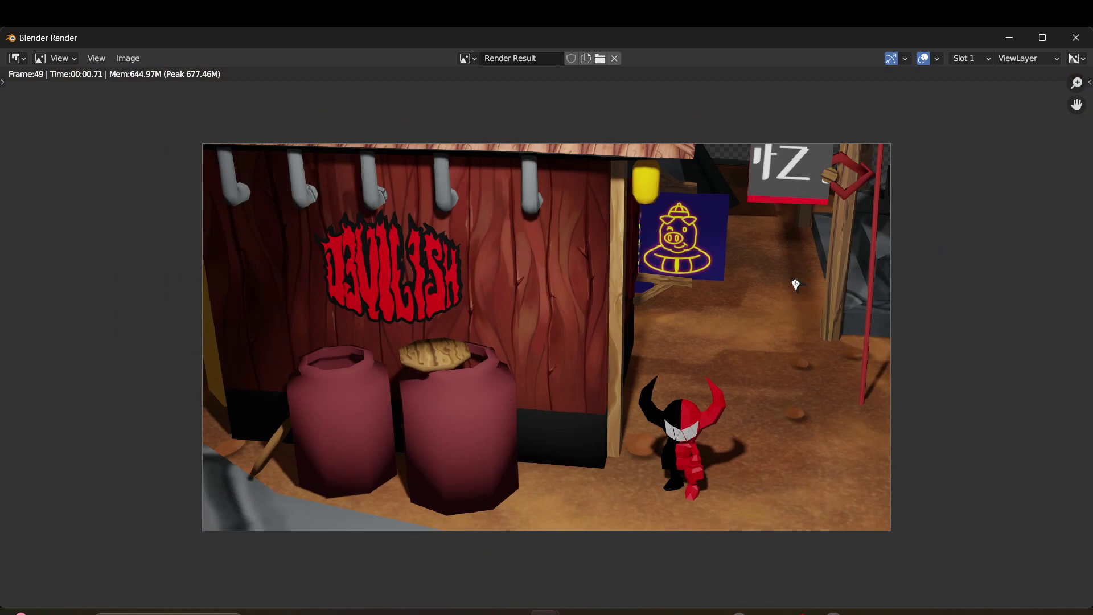
pyautogui.click(1076, 38)
# Step: Examine the whole street scene from the front, the back and up close for another possible camera angle
pyautogui.scroll(-1, 515, 302)
pyautogui.moveTo(512, 305)
pyautogui.mouseDown(button='middle')
pyautogui.moveTo(622, 268)
pyautogui.moveTo(509, 307)
pyautogui.moveTo(306, 324)
pyautogui.mouseUp(button='middle')
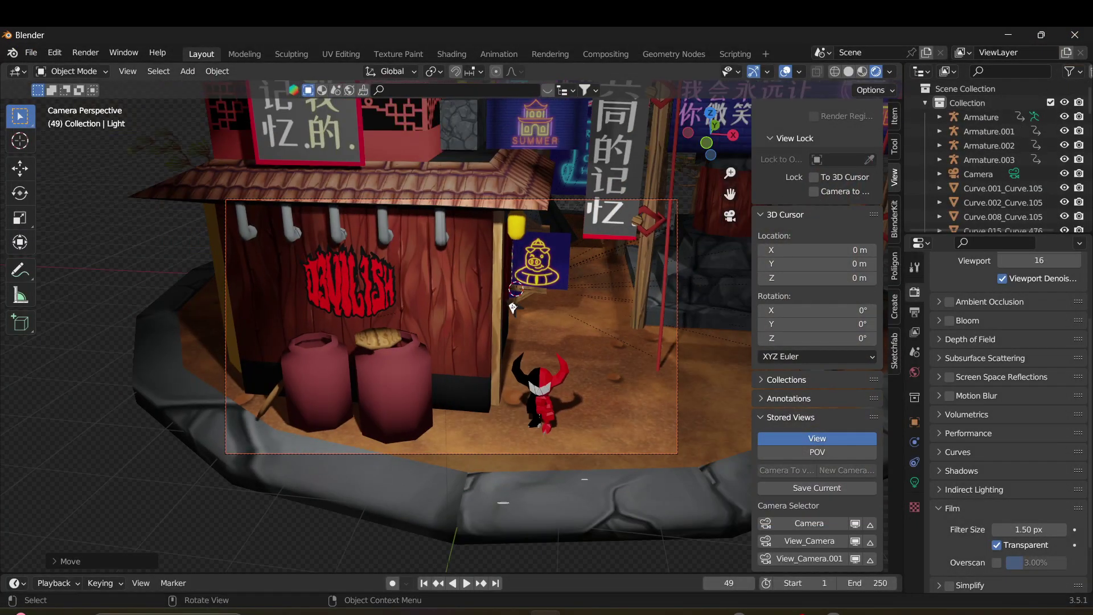
pyautogui.moveTo(69, 337); pyautogui.dragTo(74, 327, button='middle')
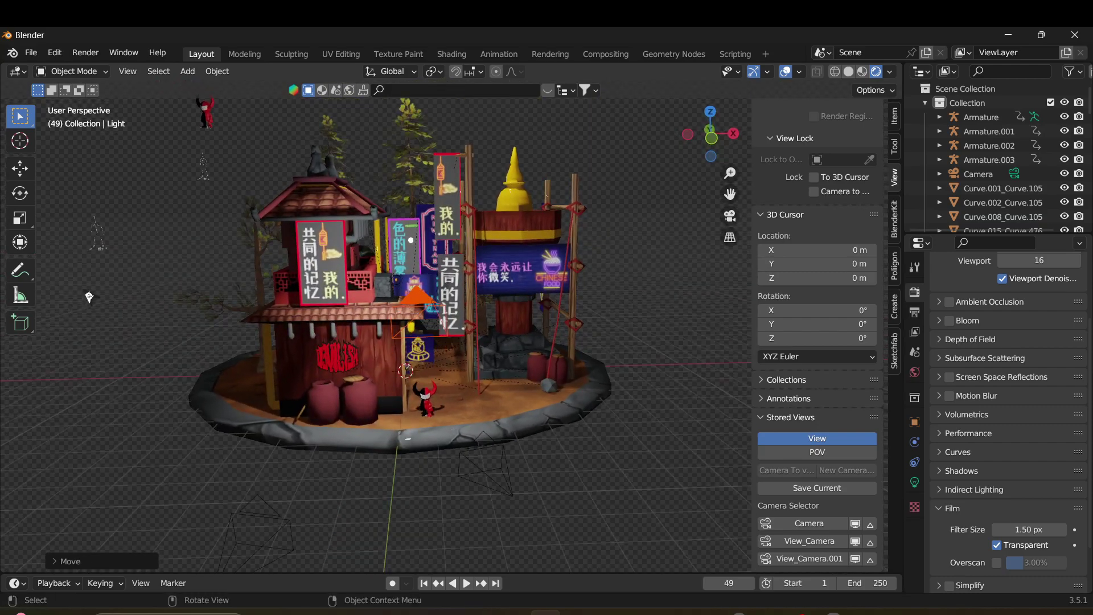
pyautogui.scroll(2, 459, 342)
pyautogui.scroll(-3, 460, 341)
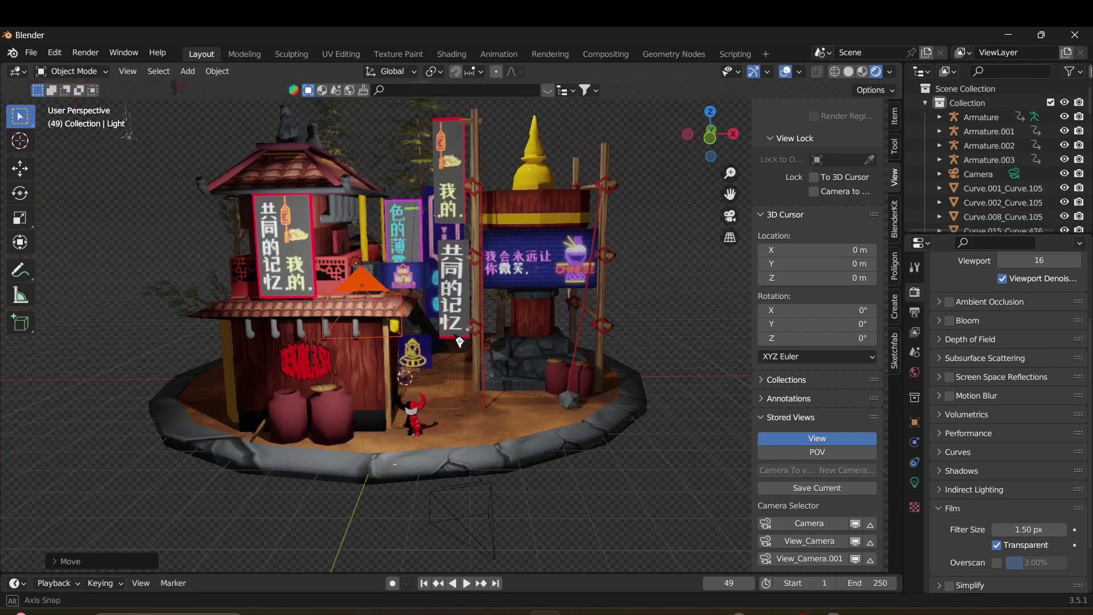
pyautogui.scroll(8, 401, 330)
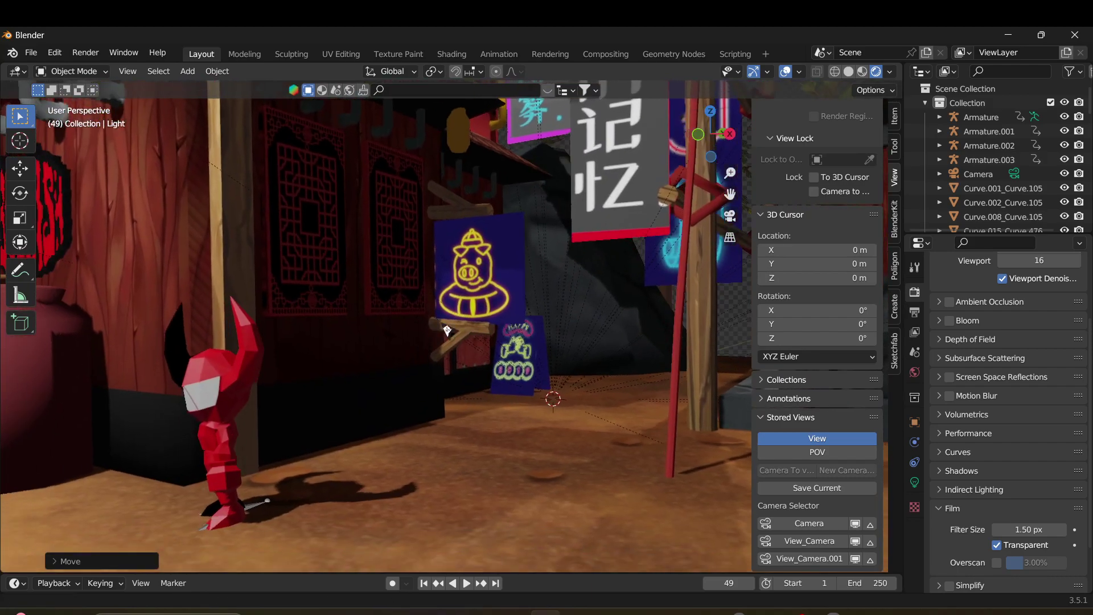
pyautogui.moveTo(447, 331); pyautogui.dragTo(567, 345, button='middle')
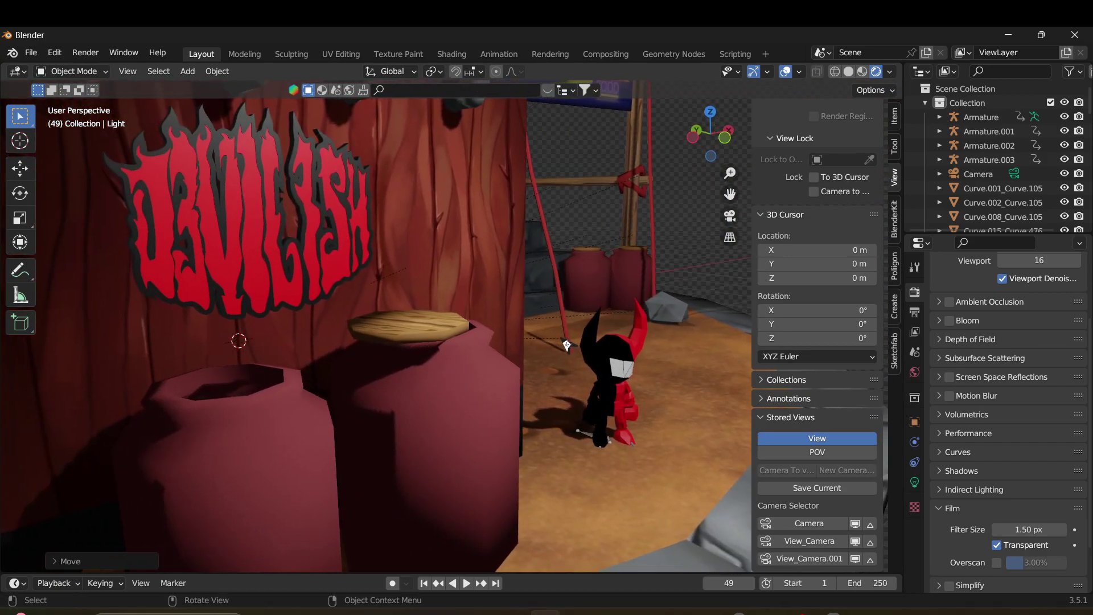
pyautogui.scroll(-3, 566, 344)
pyautogui.scroll(-5, 529, 280)
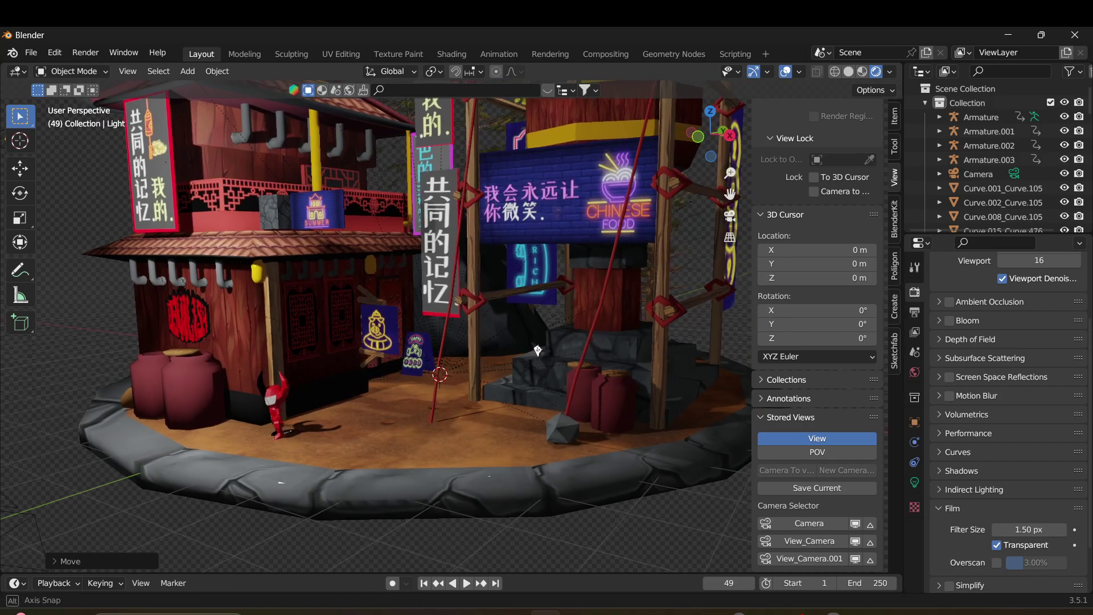
pyautogui.moveTo(537, 350); pyautogui.dragTo(383, 312, button='middle')
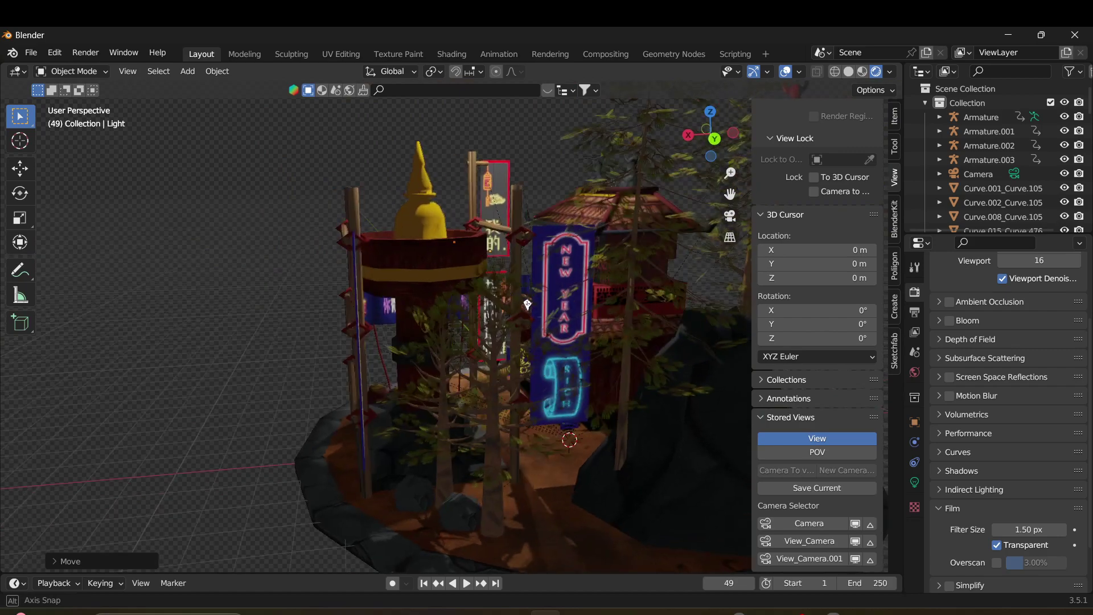
pyautogui.moveTo(513, 335); pyautogui.dragTo(338, 363, button='middle')
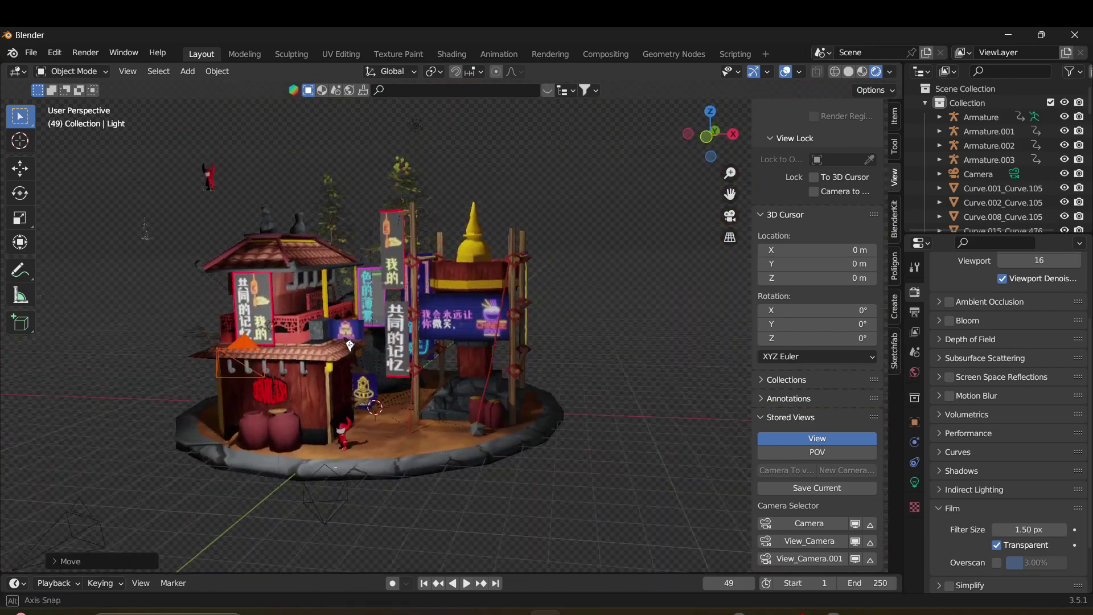
pyautogui.moveTo(340, 326); pyautogui.dragTo(313, 334, button='middle')
pyautogui.keyDown('shift'); pyautogui.moveTo(383, 381); pyautogui.dragTo(551, 291, button='middle'); pyautogui.keyUp('shift')
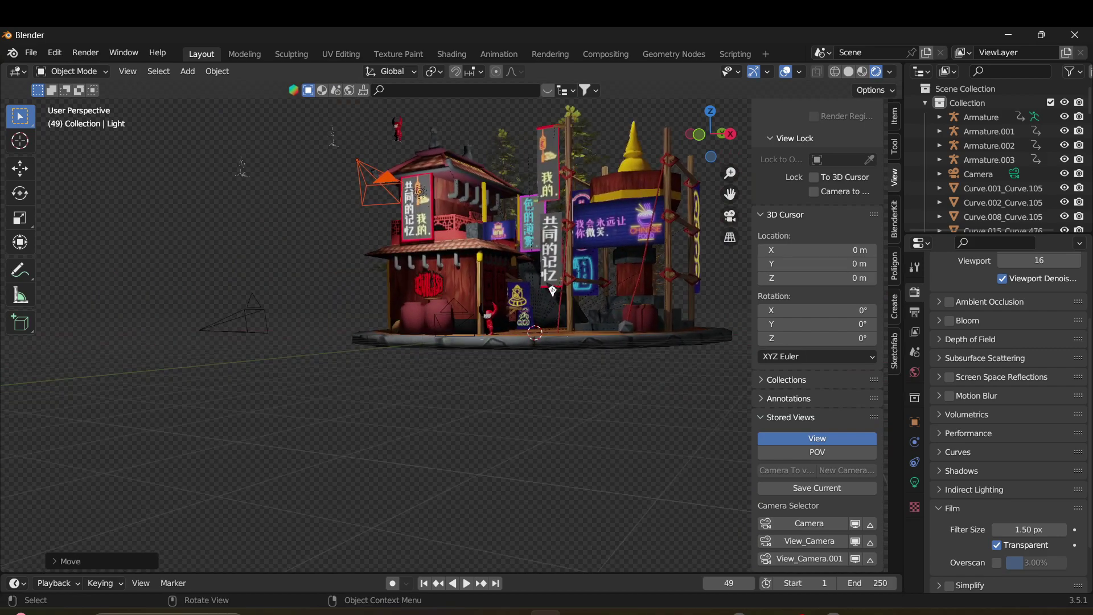
# Step: Examine the horned character beside the wooden shop up close for a possible camera angle
pyautogui.scroll(3, 545, 344)
pyautogui.scroll(3, 544, 344)
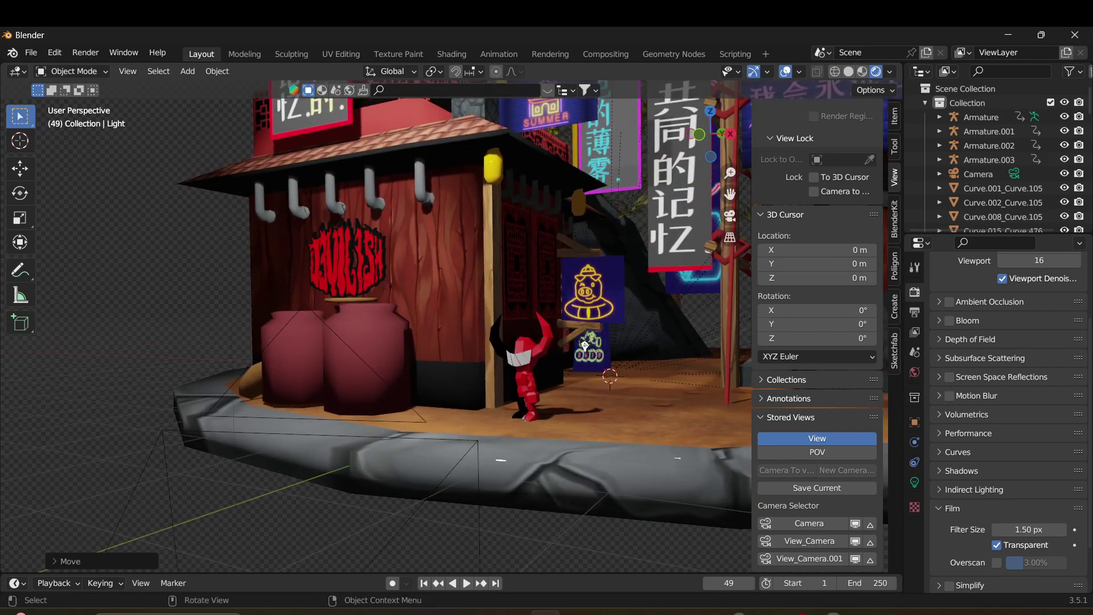
pyautogui.scroll(5, 513, 327)
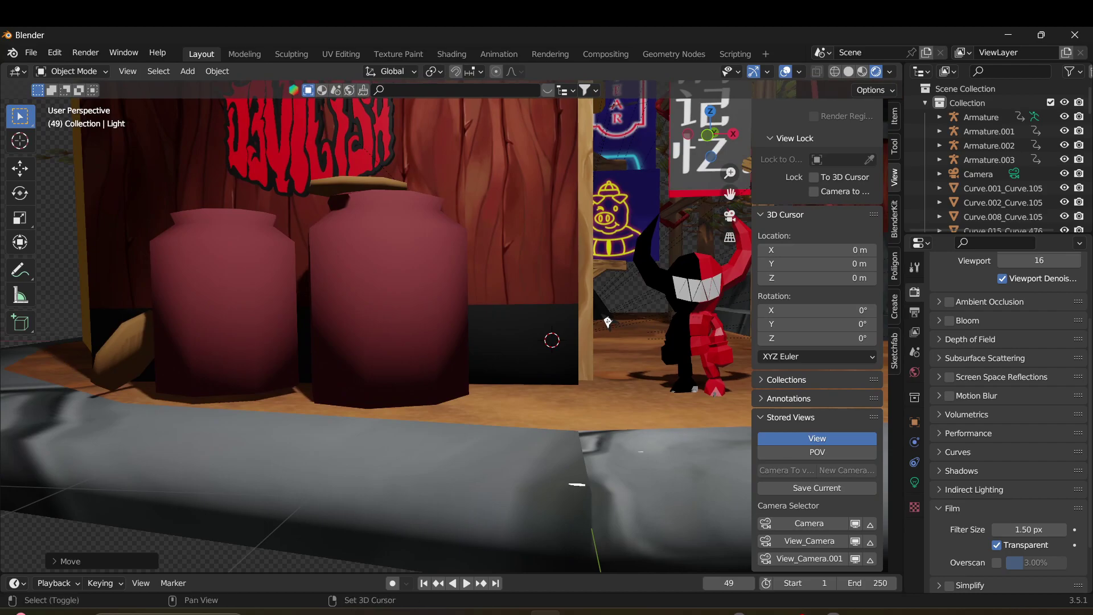
pyautogui.keyDown('shift'); pyautogui.moveTo(608, 322); pyautogui.dragTo(512, 338, button='middle'); pyautogui.keyUp('shift')
pyautogui.scroll(2, 635, 356)
pyautogui.keyDown('shift'); pyautogui.moveTo(635, 356); pyautogui.dragTo(600, 350, button='middle'); pyautogui.keyUp('shift')
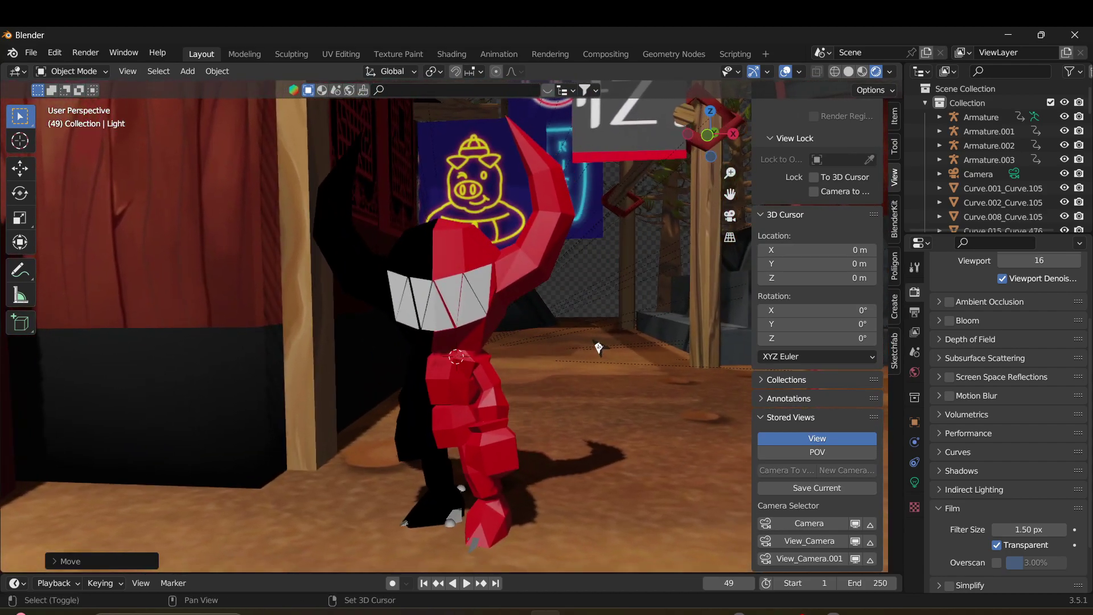
pyautogui.scroll(10, 599, 348)
pyautogui.scroll(-10, 598, 348)
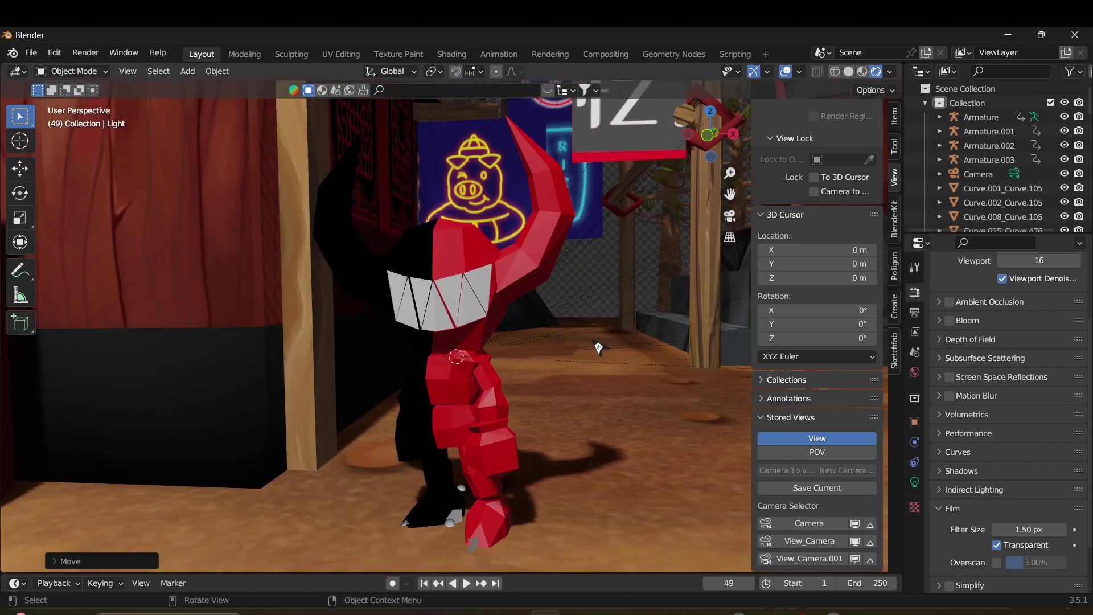
# Step: Create a new camera from a straight front view that takes in the whole street scene
pyautogui.scroll(-10, 599, 348)
pyautogui.scroll(-3, 579, 304)
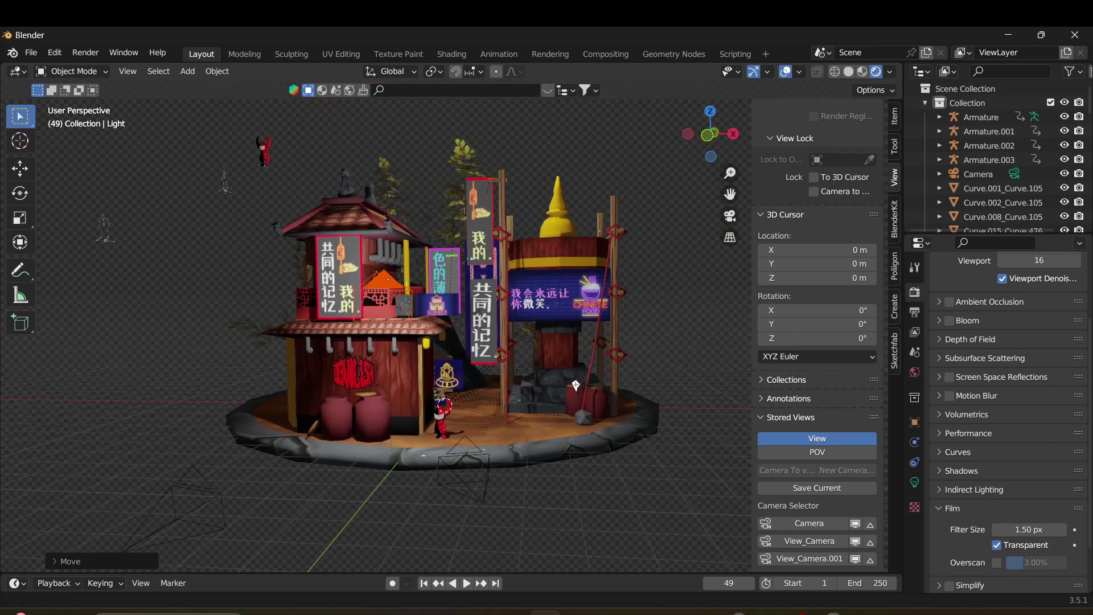
pyautogui.scroll(-2, 576, 377)
pyautogui.moveTo(594, 374); pyautogui.dragTo(609, 369, button='middle')
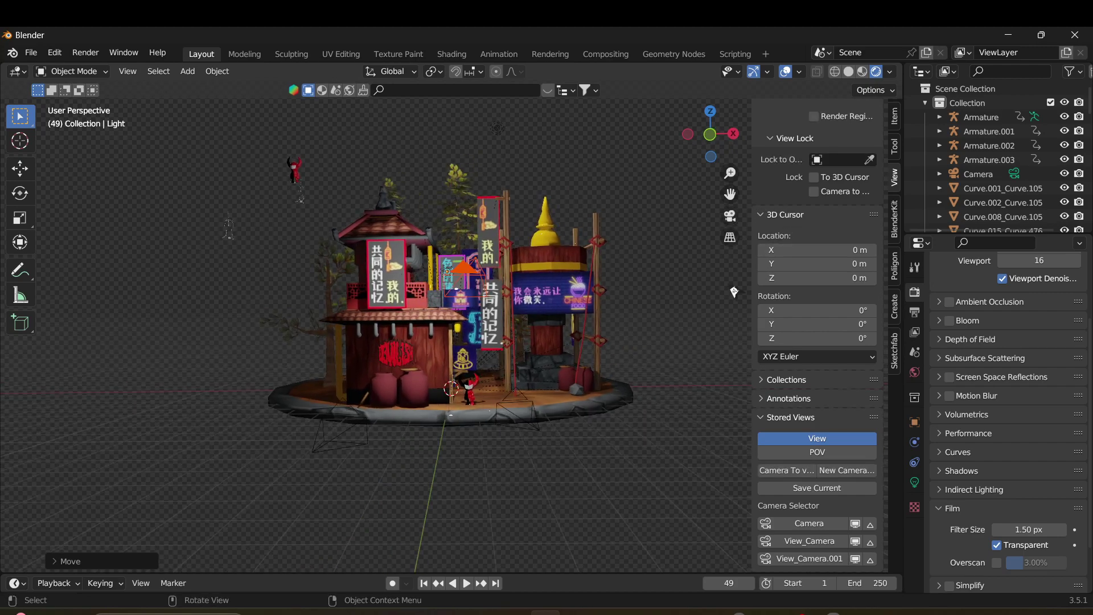
pyautogui.click(849, 470)
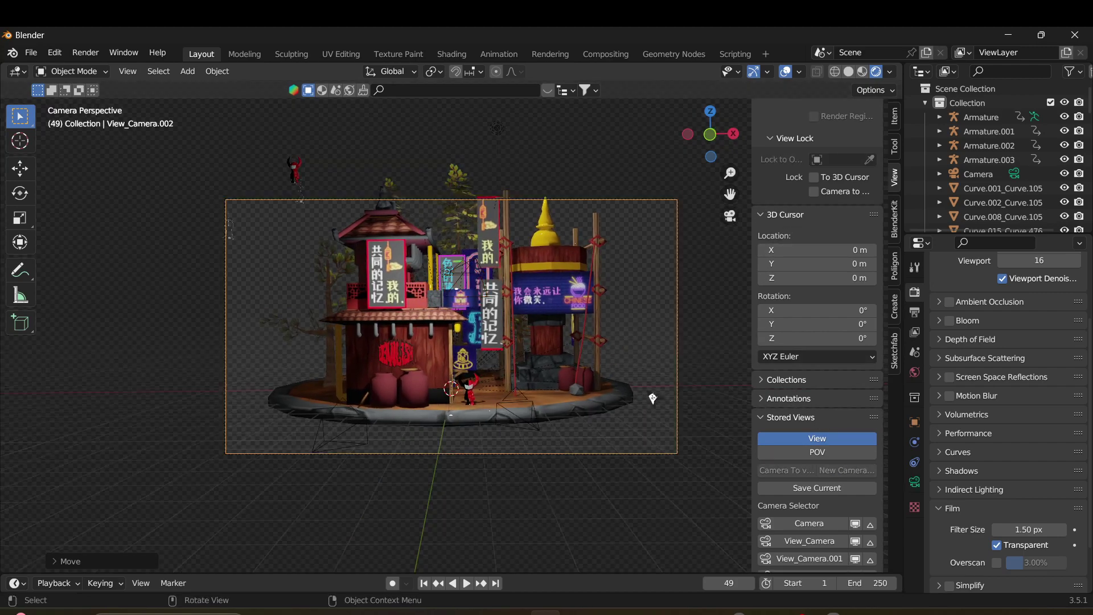
# Step: Reframe the new front camera by raising it slightly and pulling it back so the whole scene fits inside with more margin
pyautogui.press('g')
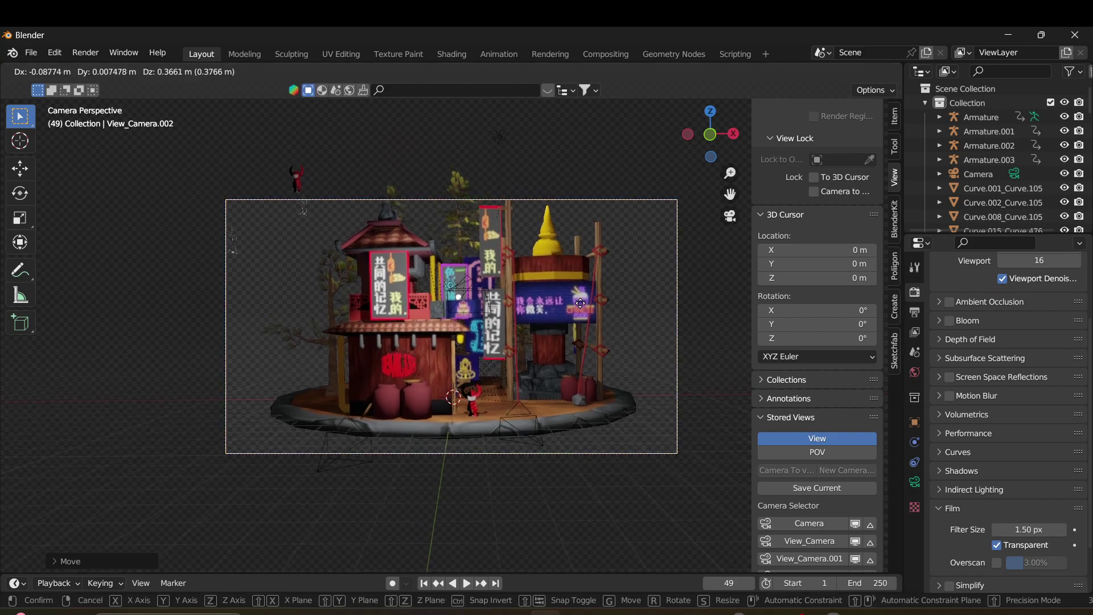
pyautogui.click(598, 283)
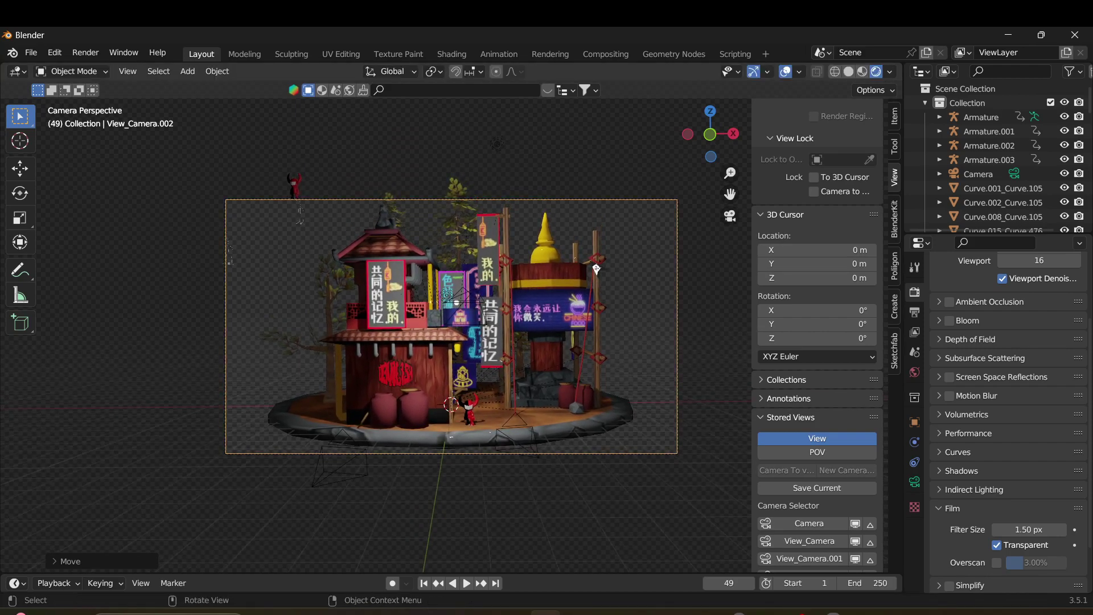
pyautogui.click(823, 192)
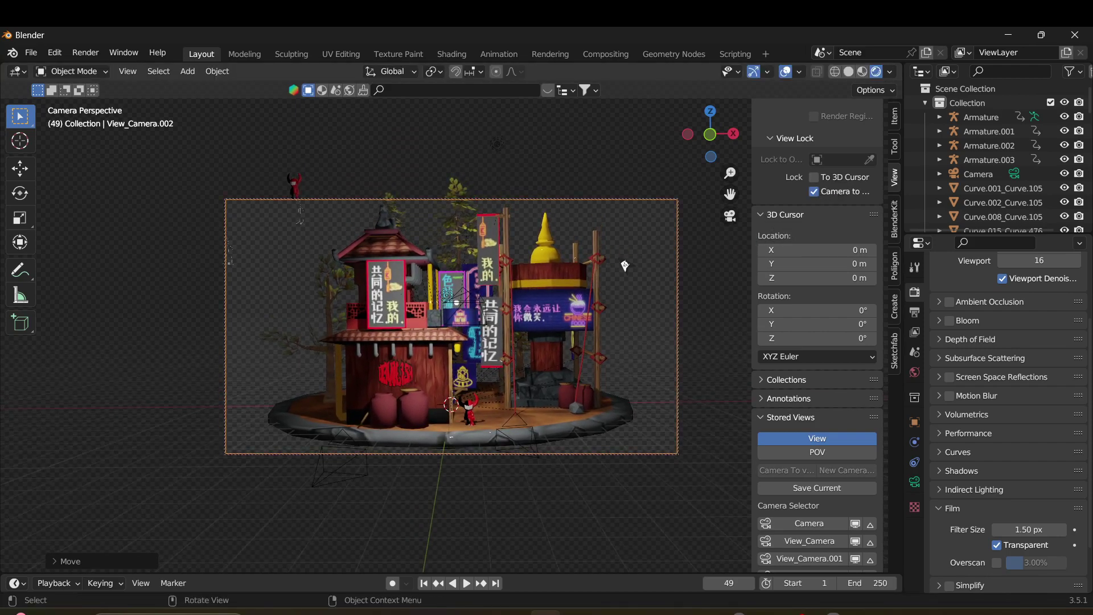
pyautogui.scroll(-1, 624, 266)
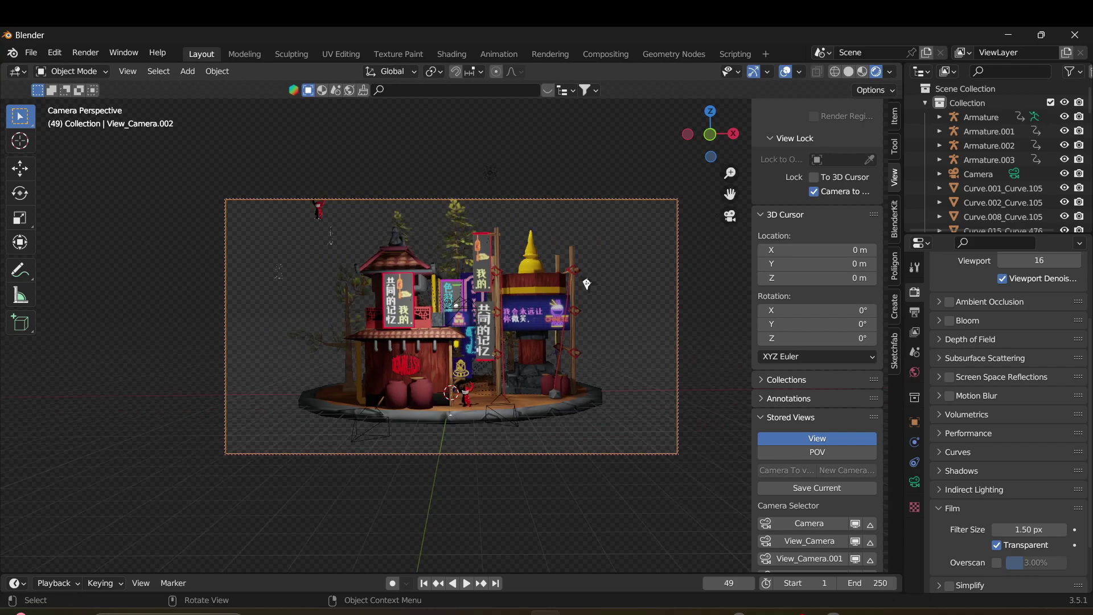
pyautogui.moveTo(586, 284); pyautogui.dragTo(305, 291, button='middle')
pyautogui.click(814, 192)
# Step: Move the three floating figures, Armature, Armature.001 and Armature.002, sideways out of the camera frame
pyautogui.press('b')
pyautogui.moveTo(333, 268); pyautogui.dragTo(294, 224)
pyautogui.keyDown('shift'); pyautogui.moveTo(304, 312); pyautogui.dragTo(229, 254); pyautogui.keyUp('shift')
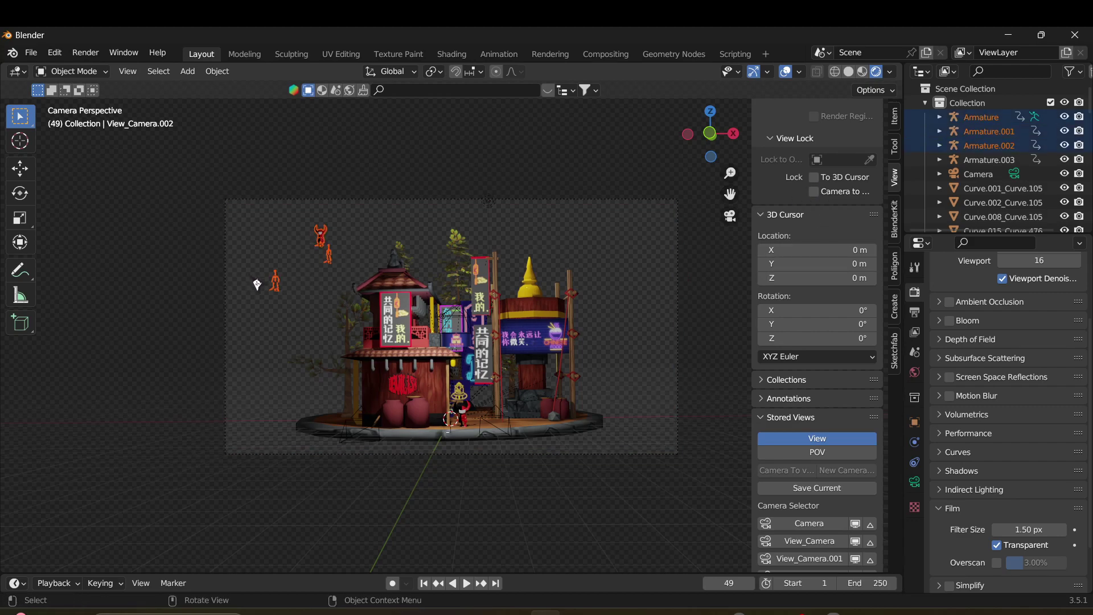
pyautogui.press('g')
pyautogui.click(115, 317)
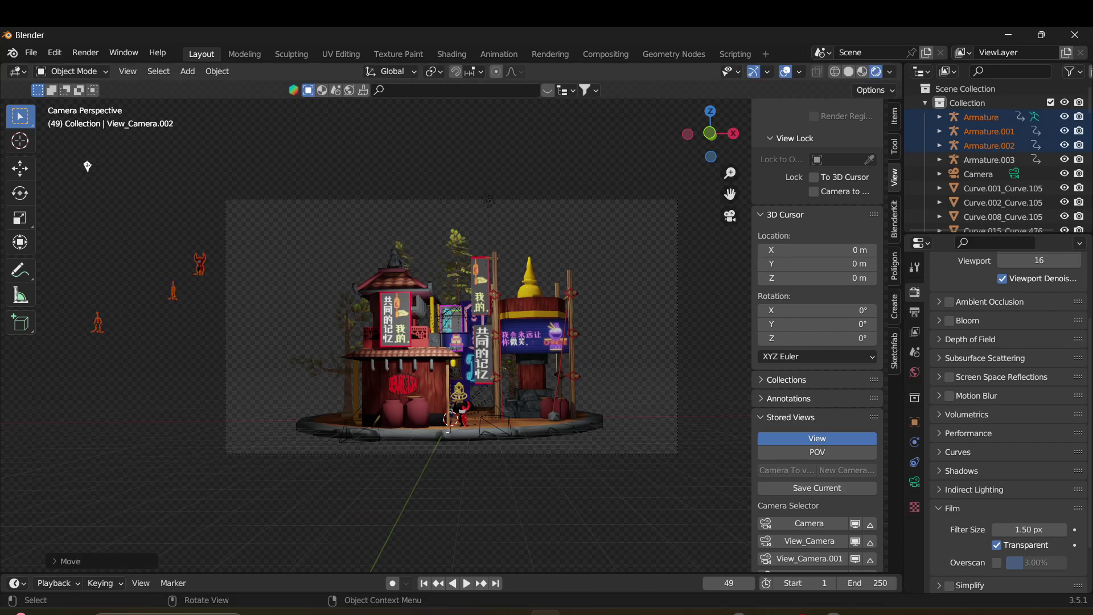
# Step: Render a still image from View_Camera.002 and save it as a new PNG in the LOWPOLYBVLLYCHINAATOWN folder
pyautogui.click(85, 53)
pyautogui.click(108, 68)
pyautogui.click(138, 59)
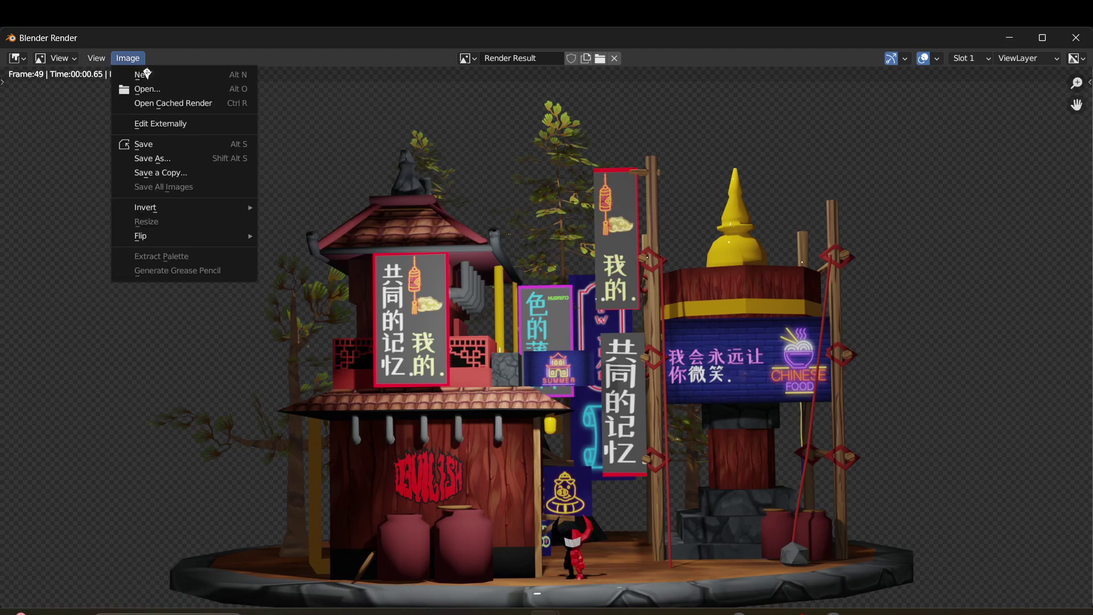
pyautogui.click(212, 162)
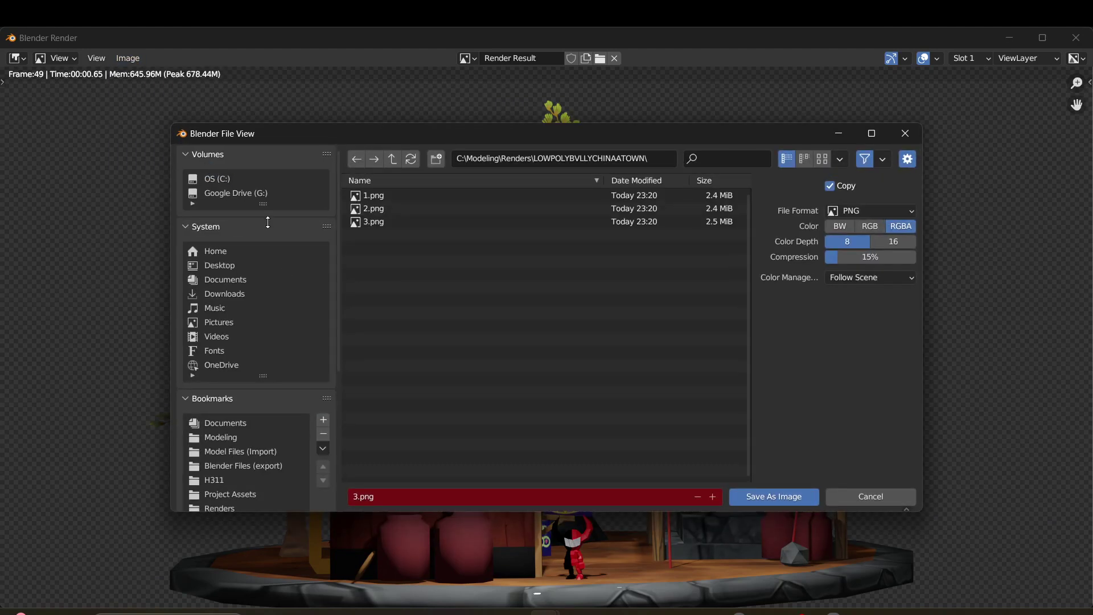
pyautogui.click(388, 496)
pyautogui.click(779, 495)
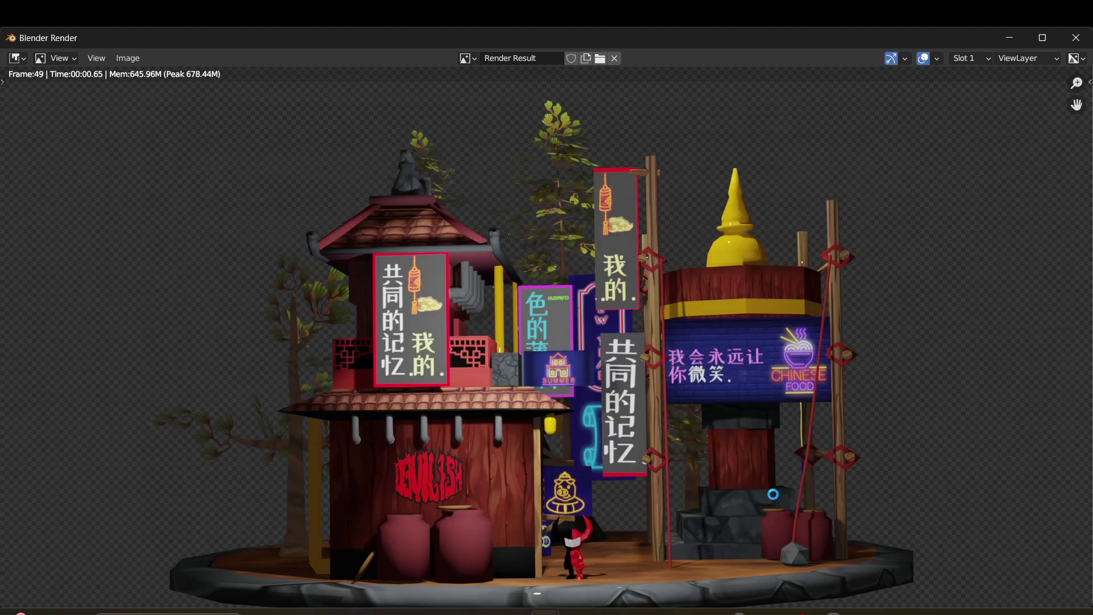
pyautogui.scroll(-1, 687, 431)
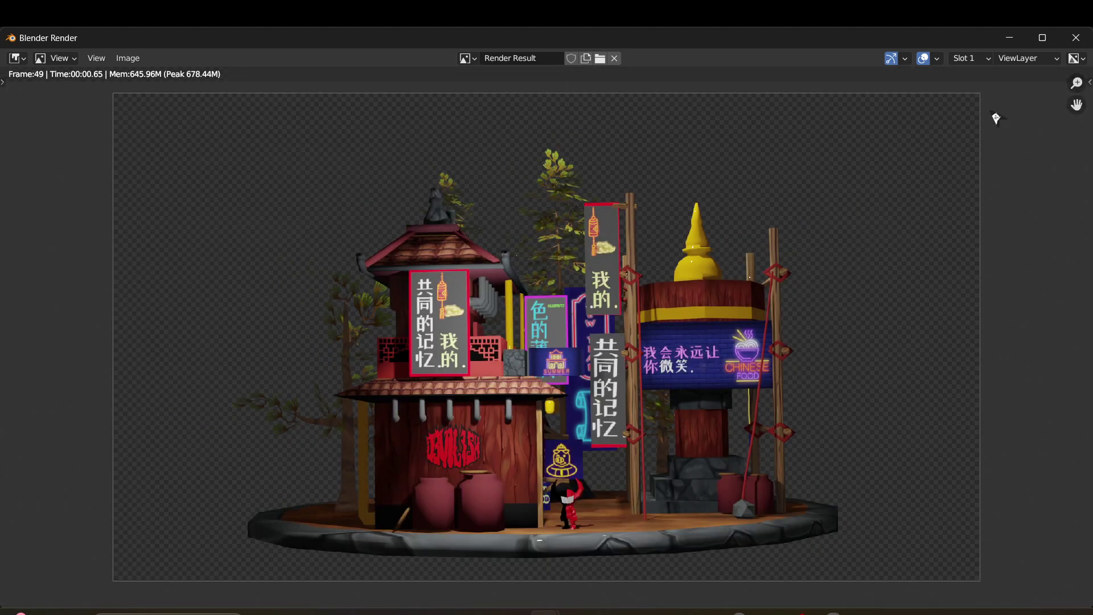
pyautogui.click(1076, 38)
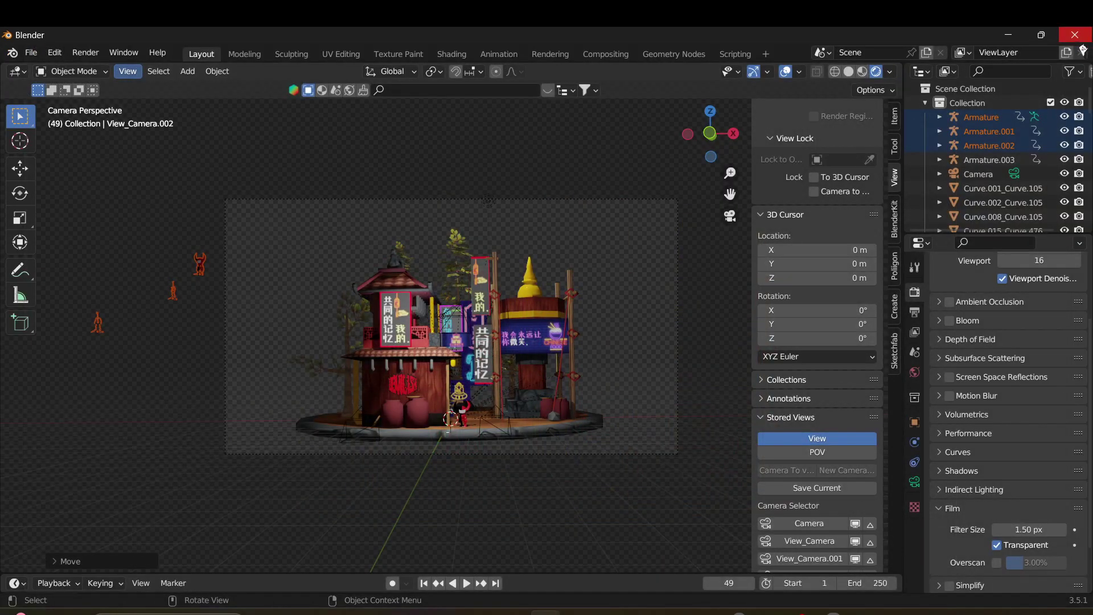